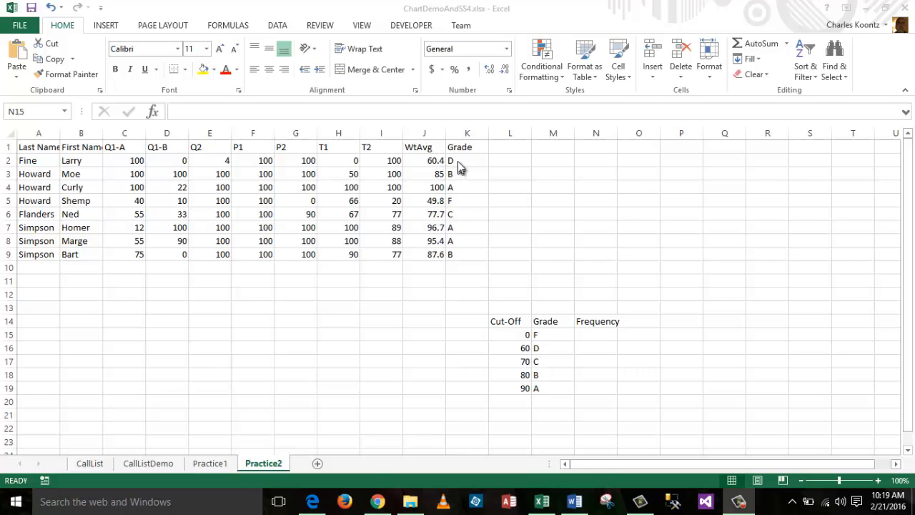
pyautogui.click(461, 160)
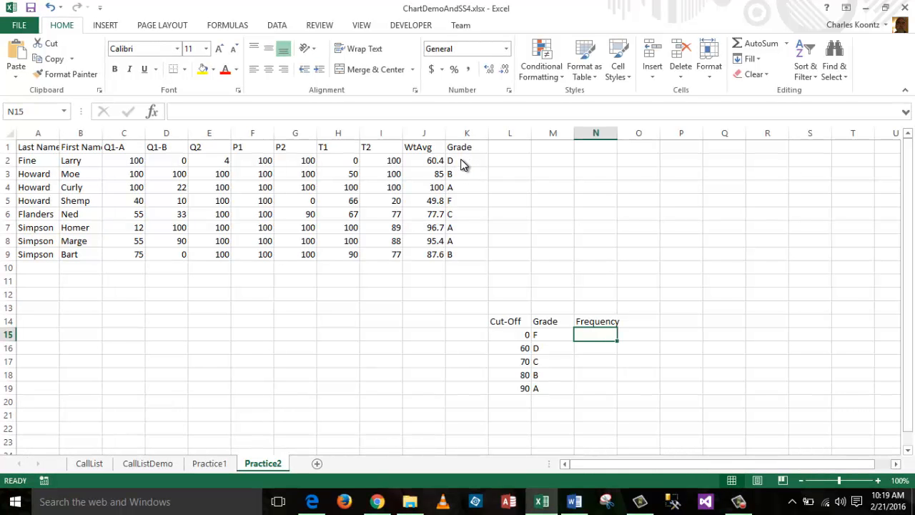
pyautogui.click(461, 160)
pyautogui.moveTo(461, 161); pyautogui.dragTo(461, 256)
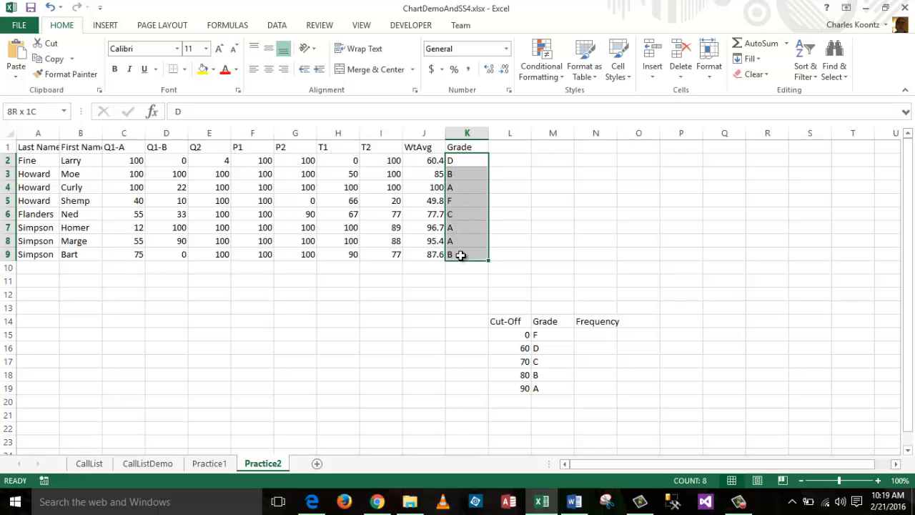
pyautogui.moveTo(461, 256); pyautogui.dragTo(461, 255)
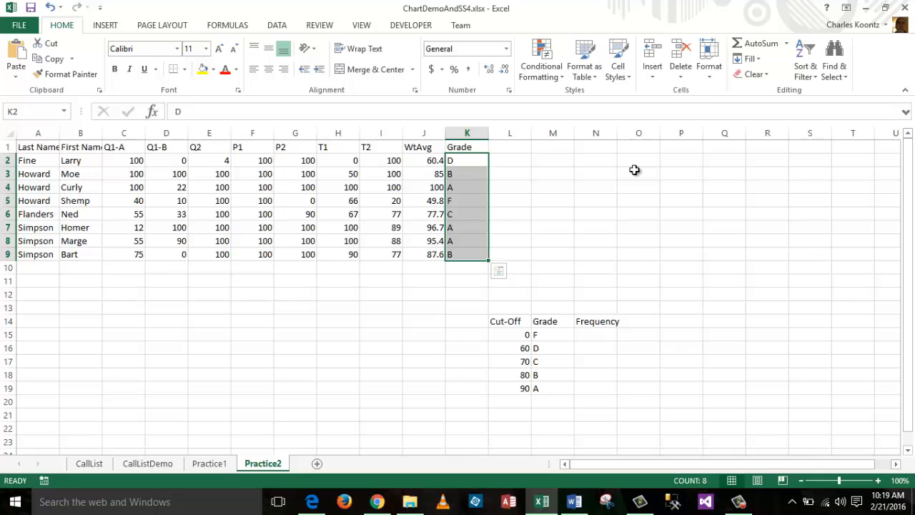
pyautogui.click(599, 332)
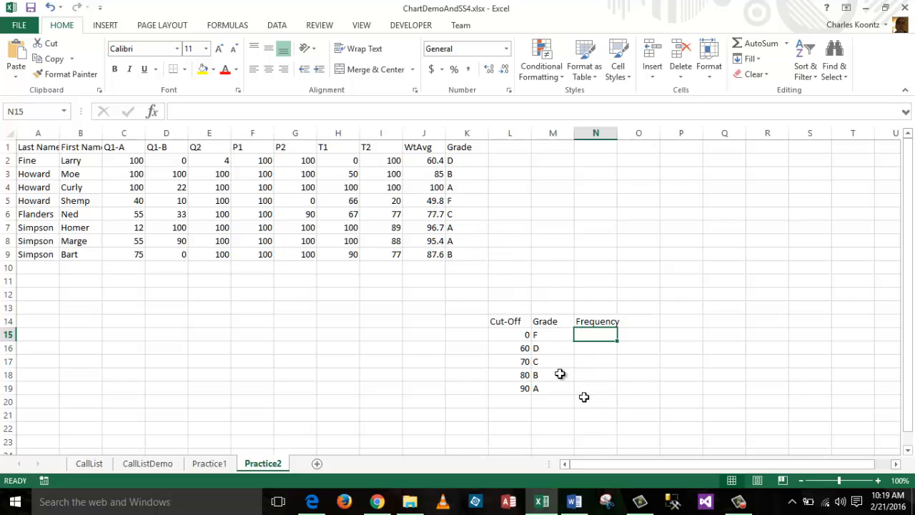
pyautogui.click(517, 337)
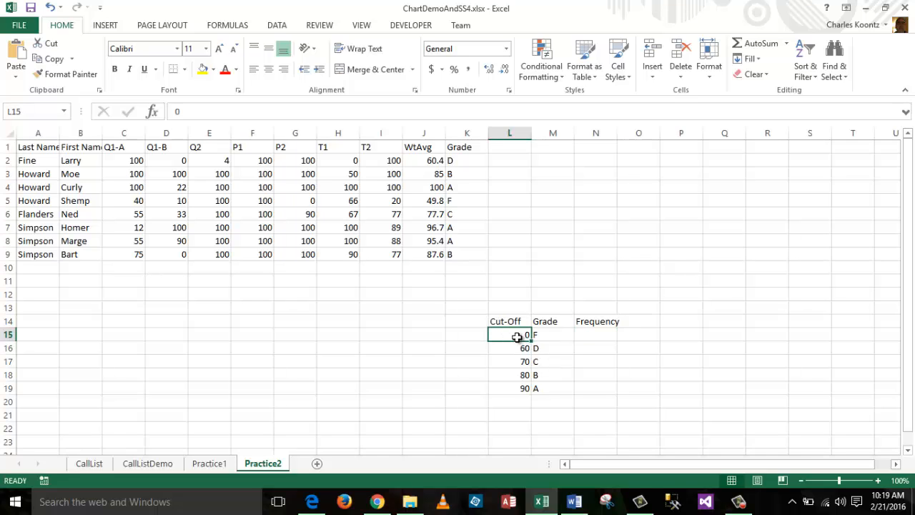
pyautogui.moveTo(517, 337); pyautogui.dragTo(539, 391)
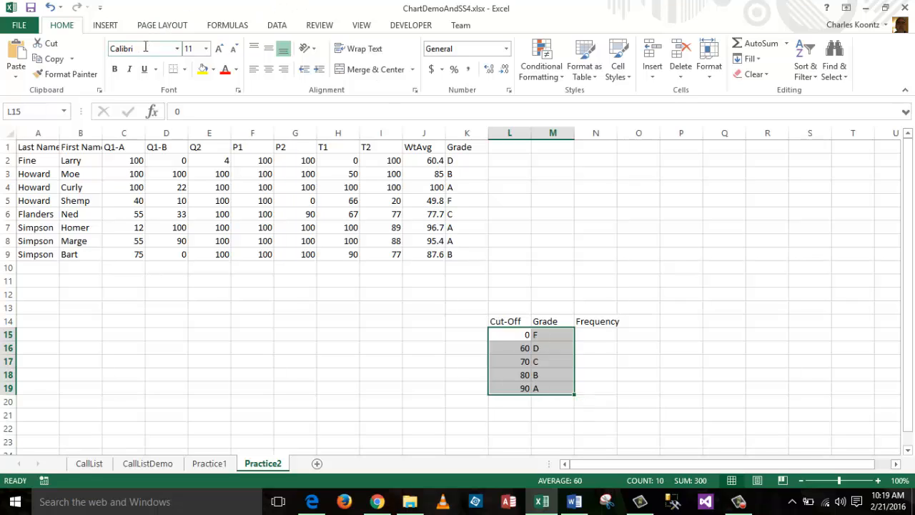
pyautogui.click(213, 71)
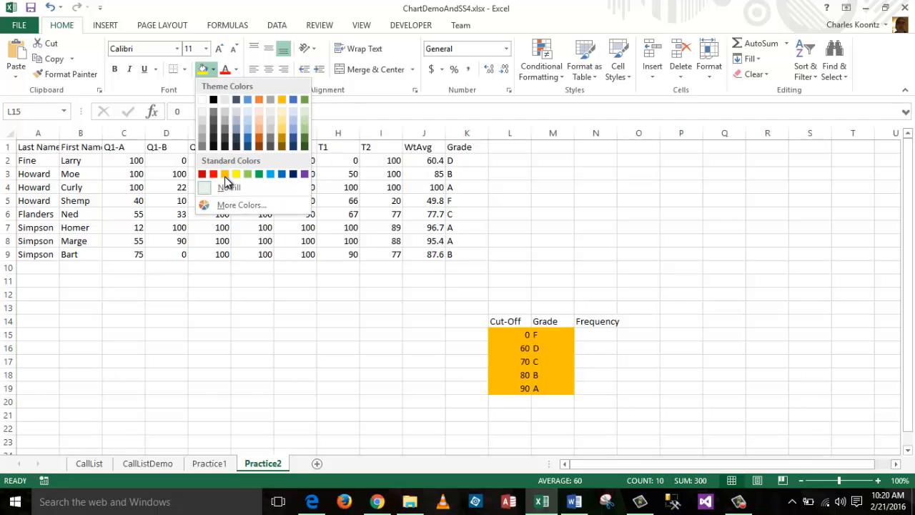
pyautogui.click(704, 350)
pyautogui.click(604, 441)
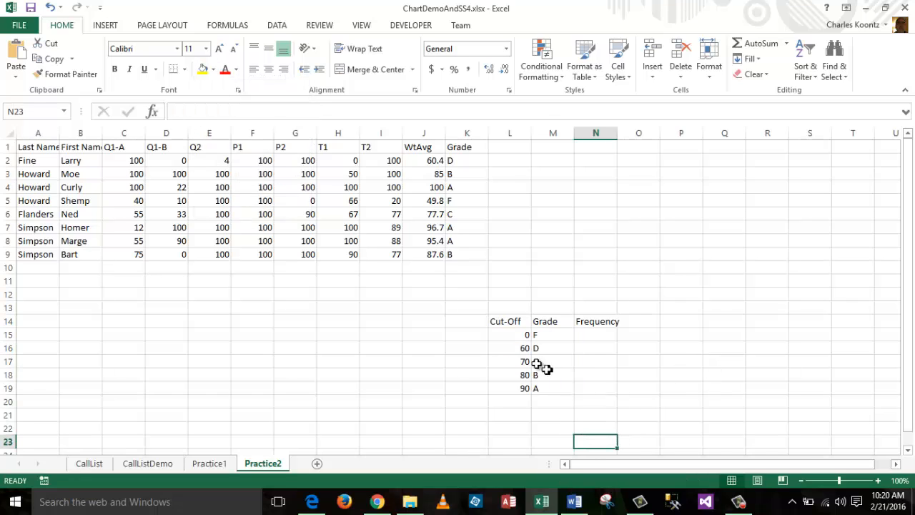
# Fill the cut-off and grade lookup cells L15:M19 with yellow.
pyautogui.moveTo(516, 335); pyautogui.dragTo(540, 386)
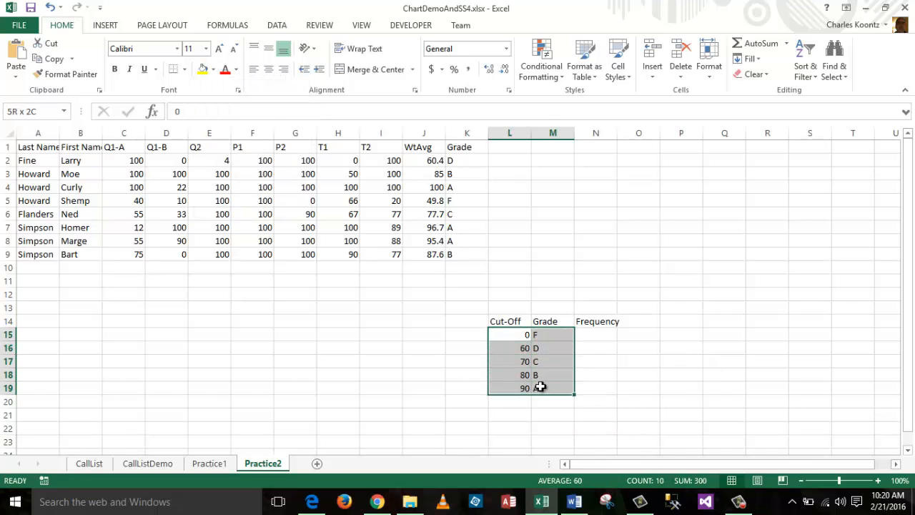
pyautogui.click(202, 69)
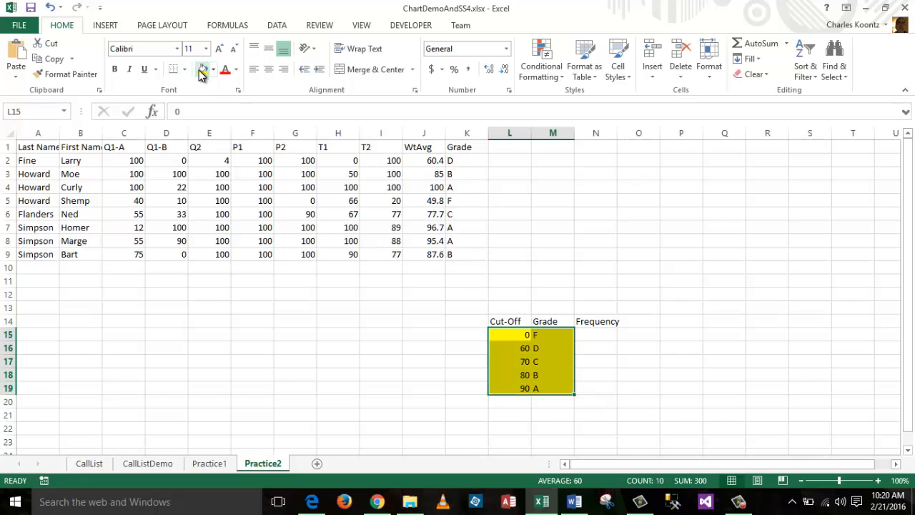
pyautogui.click(680, 238)
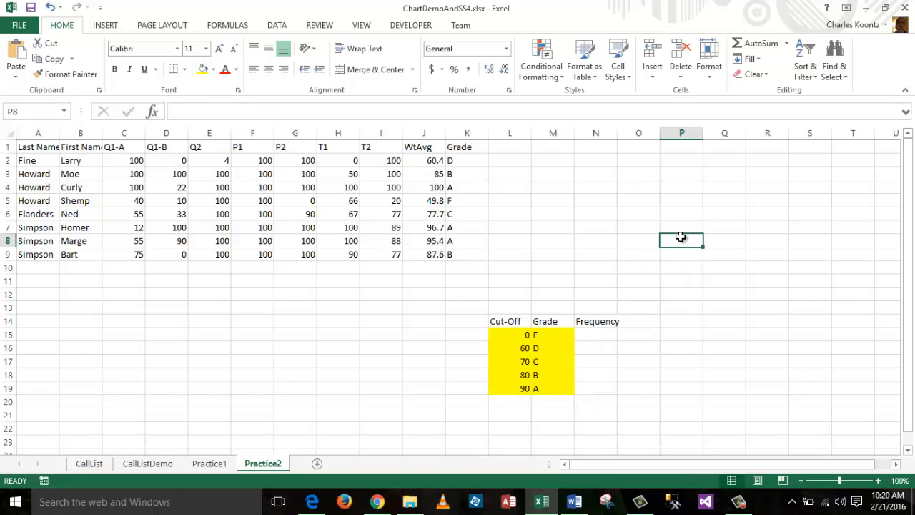
pyautogui.click(512, 335)
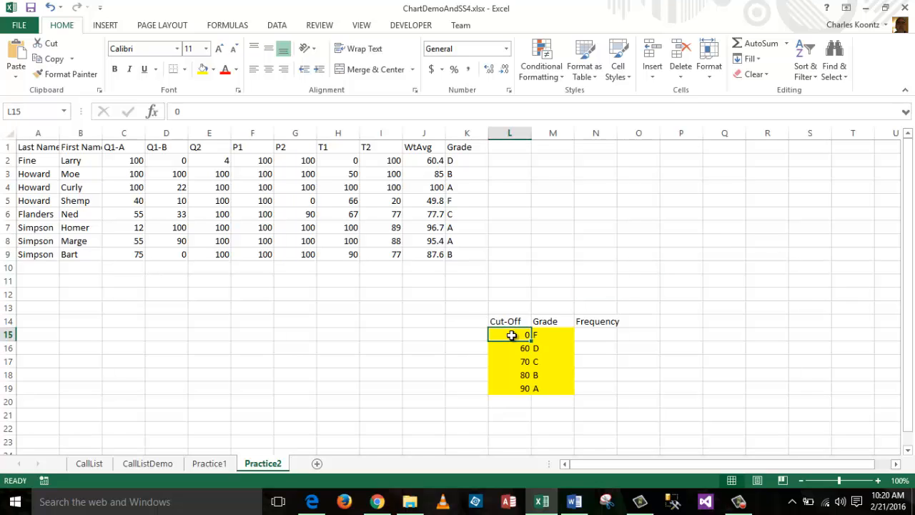
pyautogui.click(555, 388)
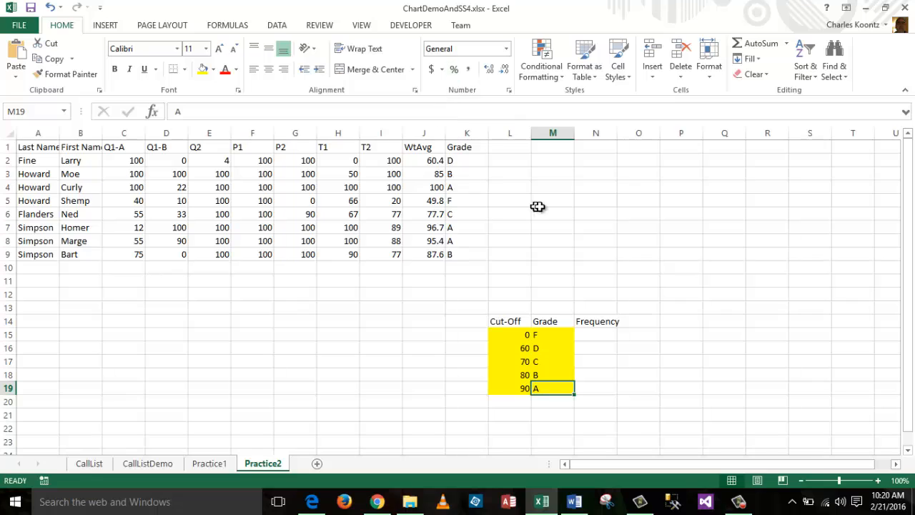
# Clear everything from the Grade cells K2:K9, keeping the column heading.
pyautogui.click(461, 161)
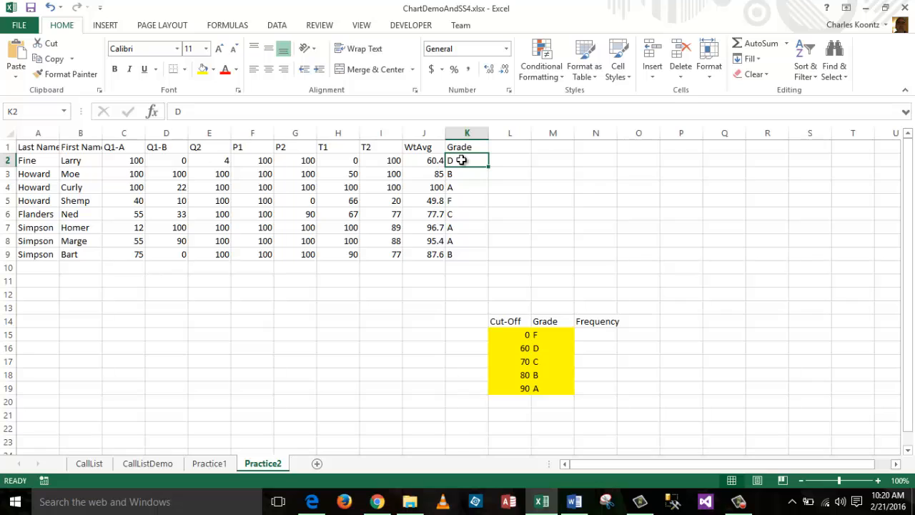
pyautogui.moveTo(461, 160); pyautogui.dragTo(456, 256)
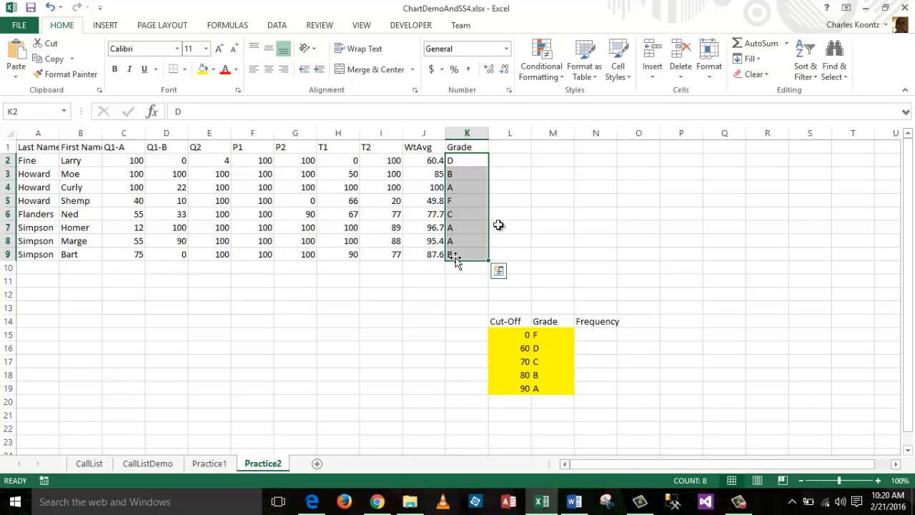
pyautogui.click(764, 78)
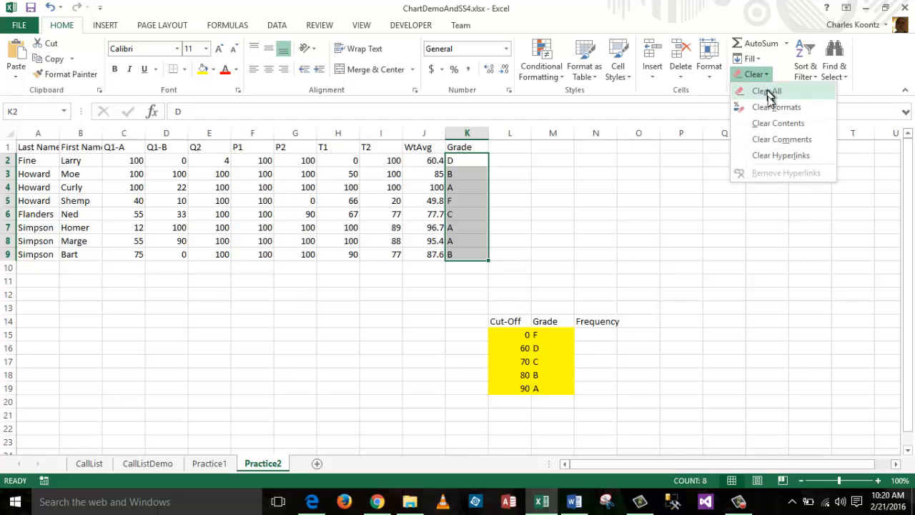
pyautogui.click(769, 91)
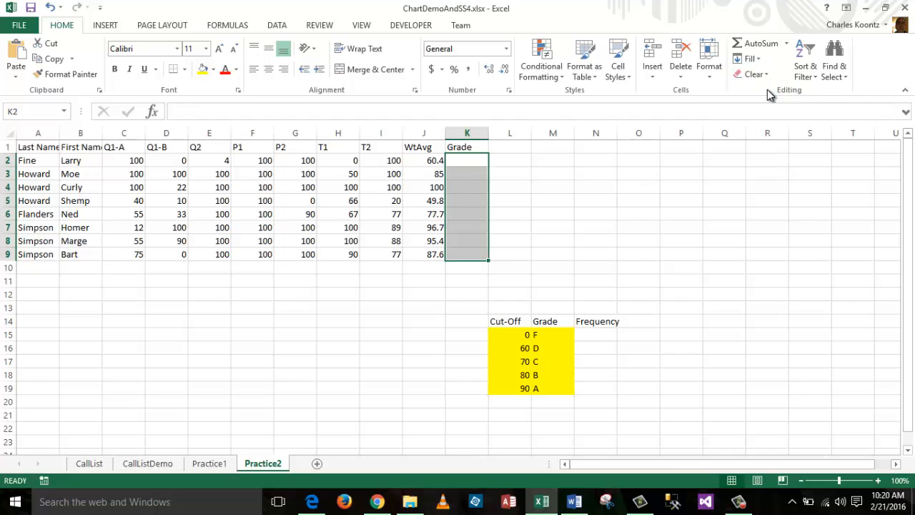
# Enter the formula =VLOOKUP(J2,L$15:M$19,2) in K2 to look up the letter grade for the first weighted average.
pyautogui.click(461, 162)
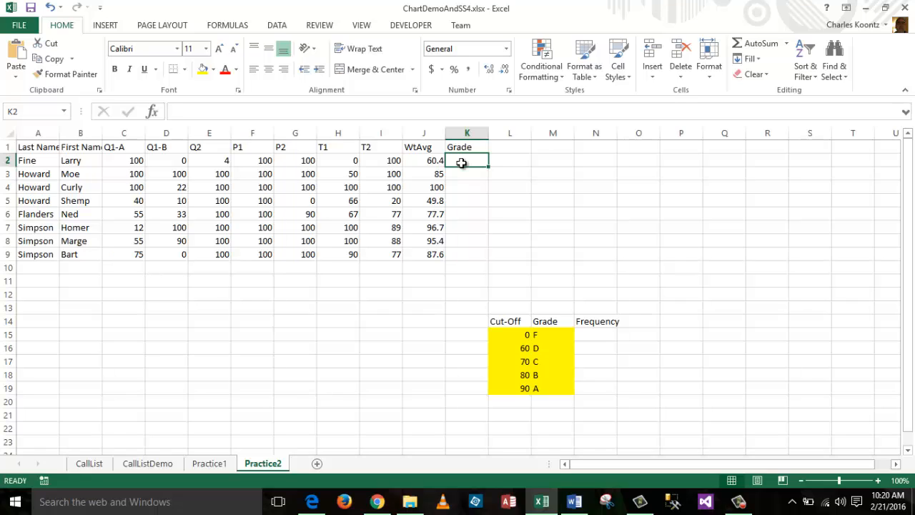
pyautogui.write('=')
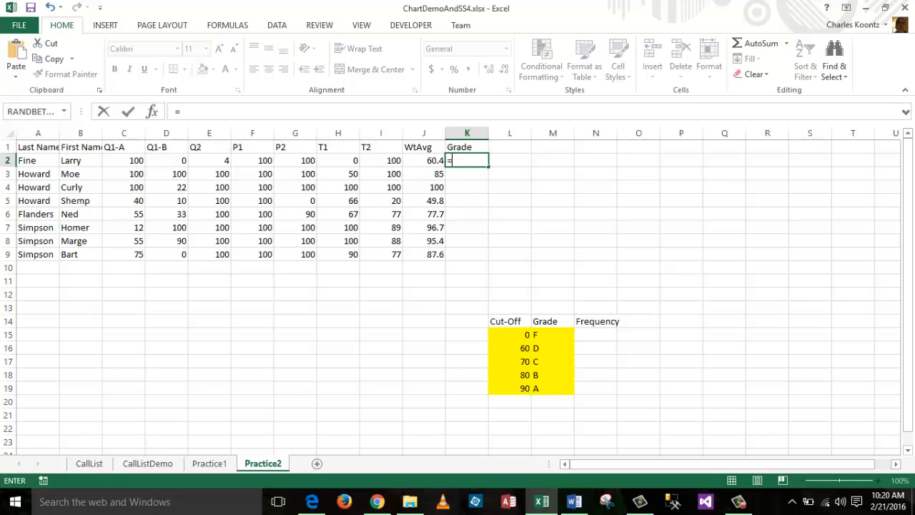
pyautogui.write('VLOOKU')
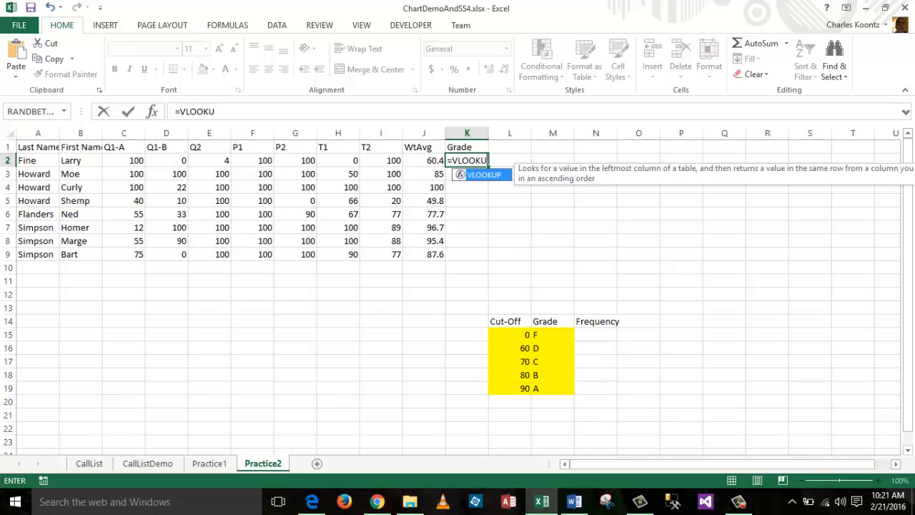
pyautogui.write('P(')
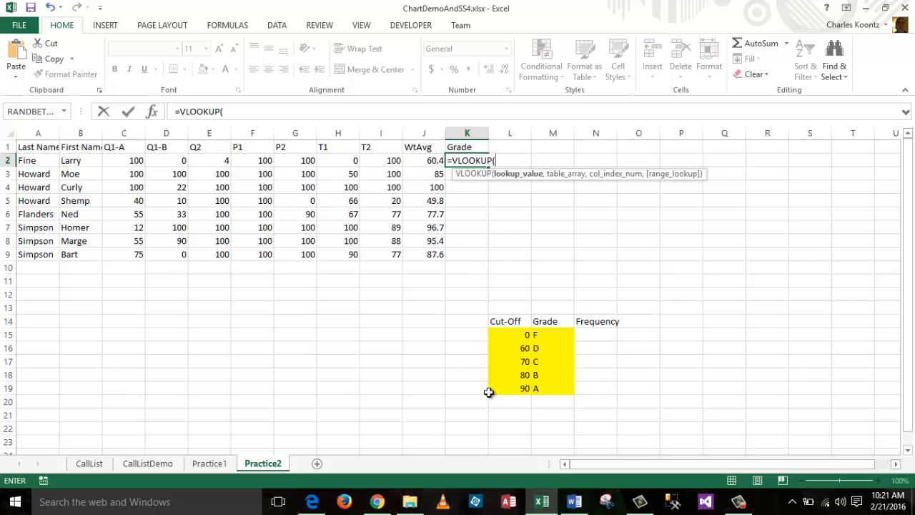
pyautogui.write('J2')
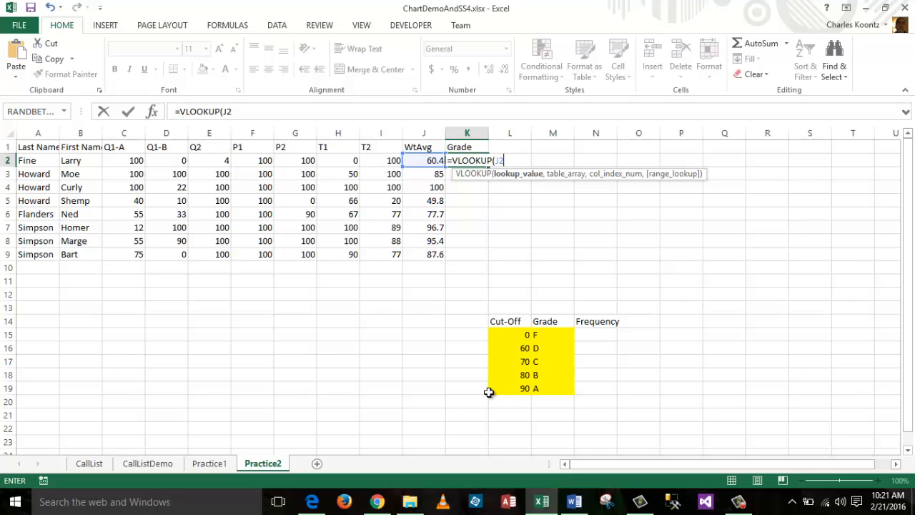
pyautogui.write(',')
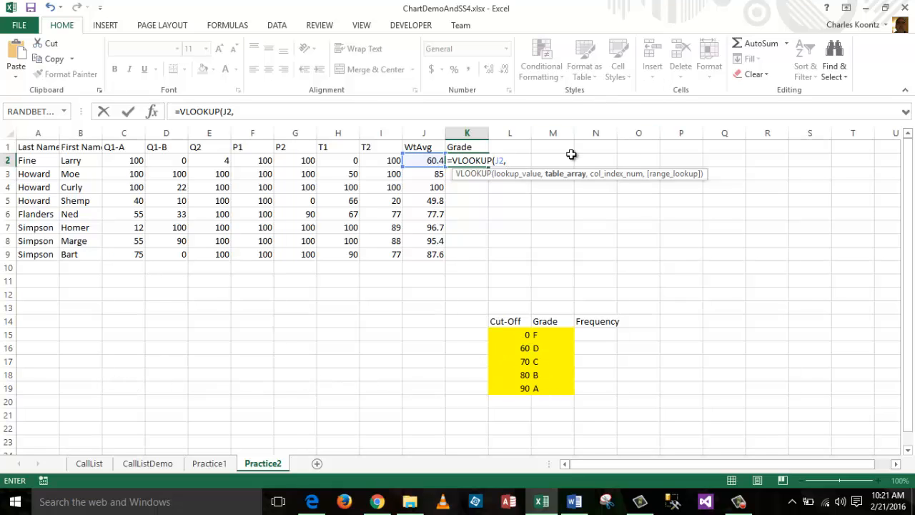
pyautogui.write('L')
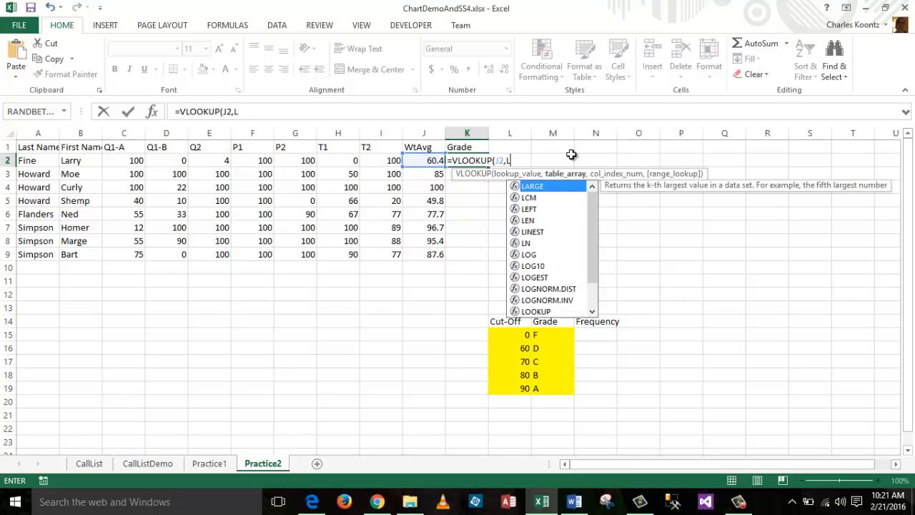
pyautogui.write('$')
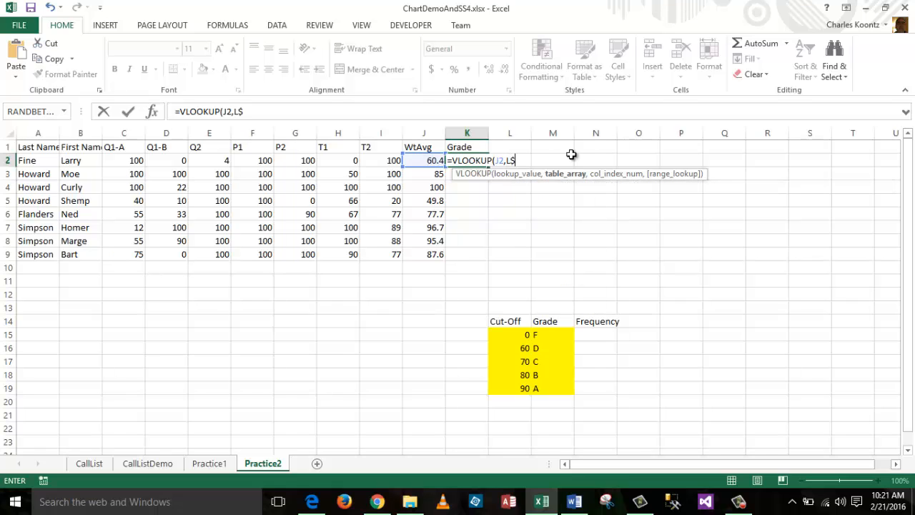
pyautogui.write('15:')
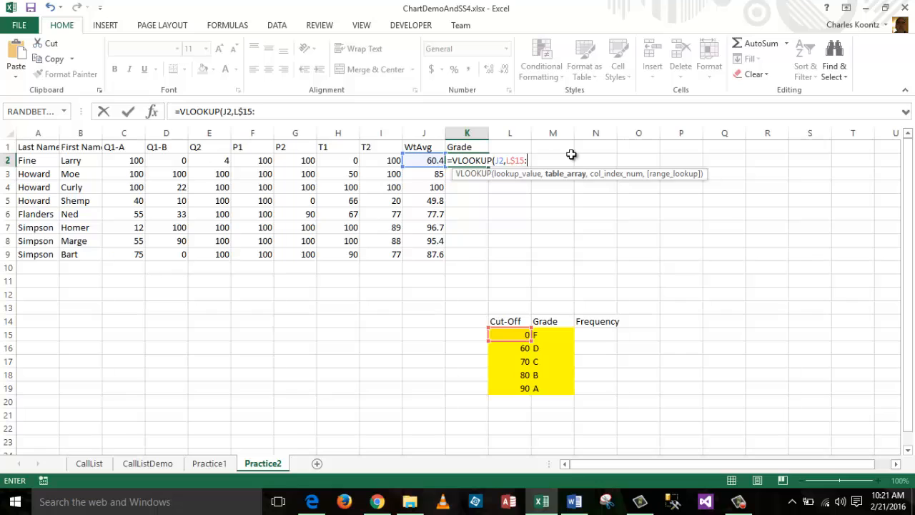
pyautogui.write('M$19')
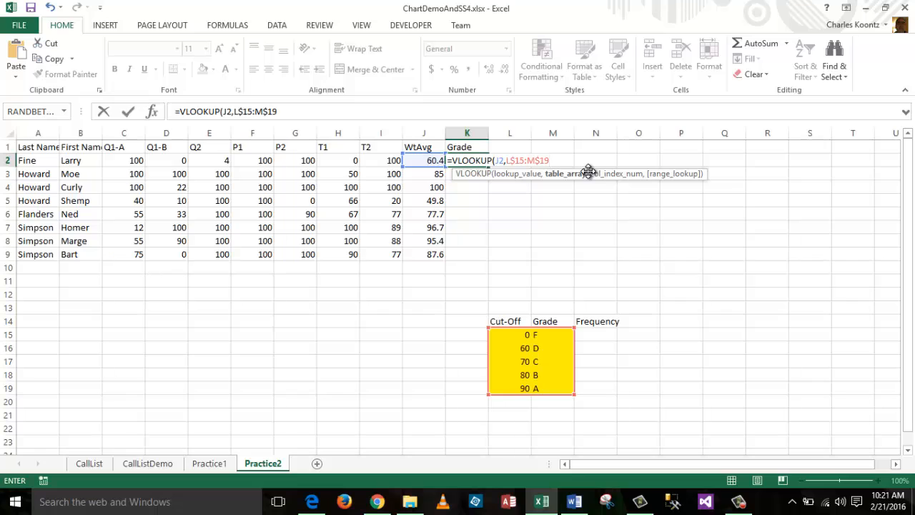
pyautogui.write(',')
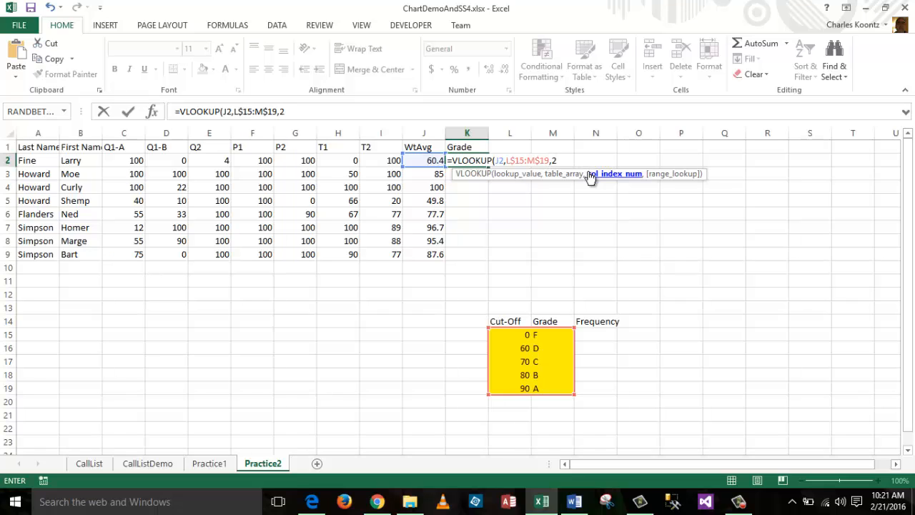
pyautogui.write('2)')
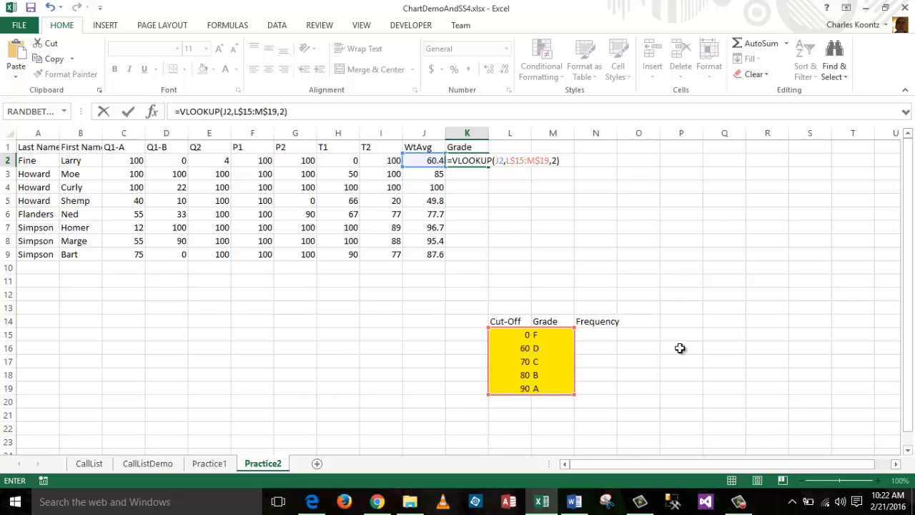
pyautogui.press('Return')
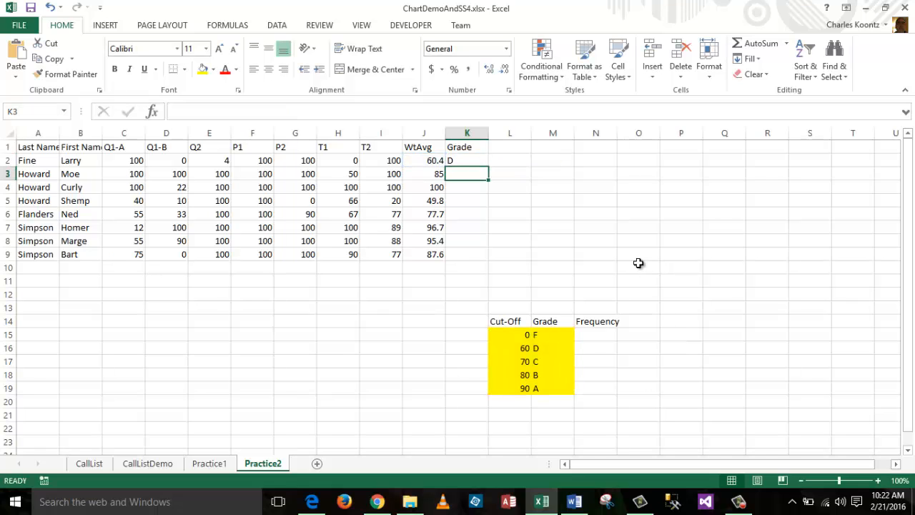
# Fill the VLOOKUP formula from K2 down through K9 and check the formulas in K2 to K4.
pyautogui.click(455, 161)
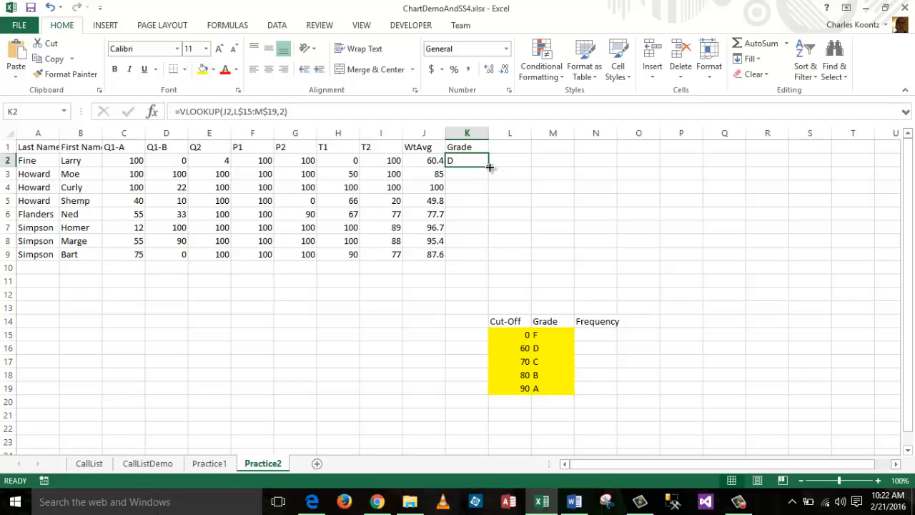
pyautogui.moveTo(489, 166); pyautogui.dragTo(480, 263)
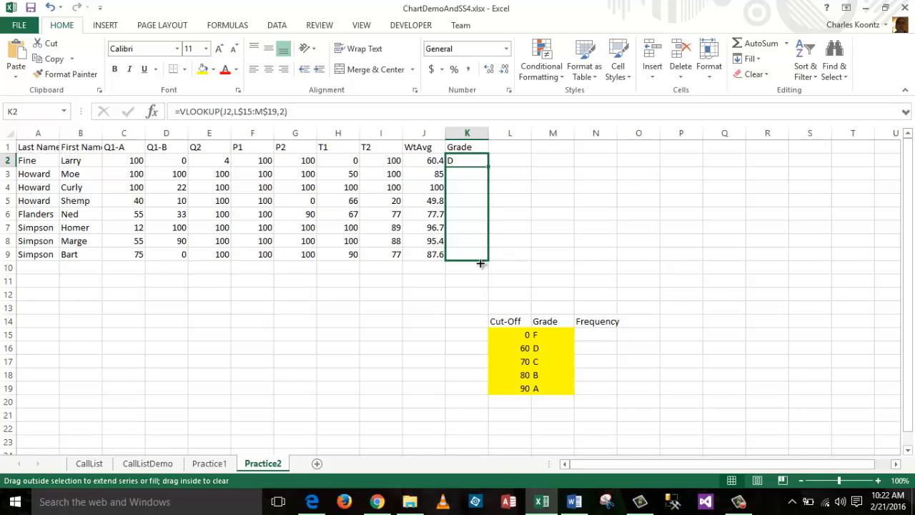
pyautogui.moveTo(480, 263); pyautogui.dragTo(481, 264)
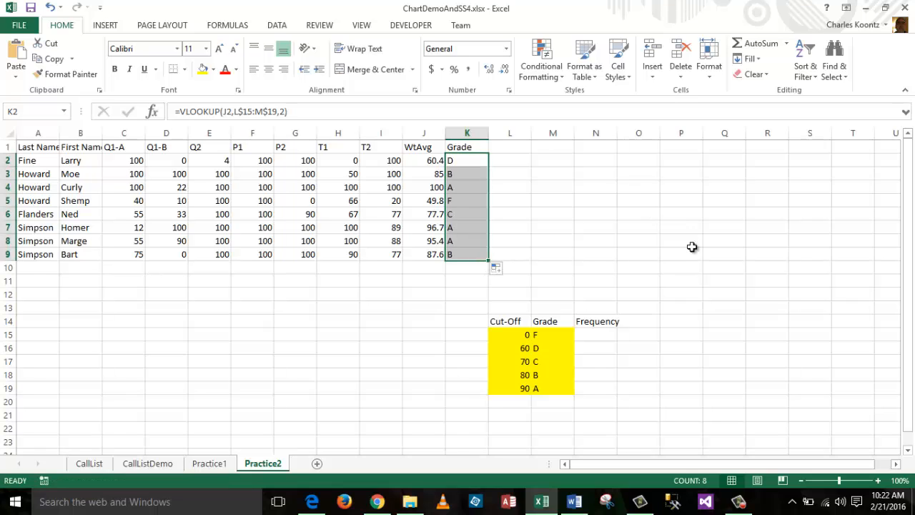
pyautogui.click(461, 165)
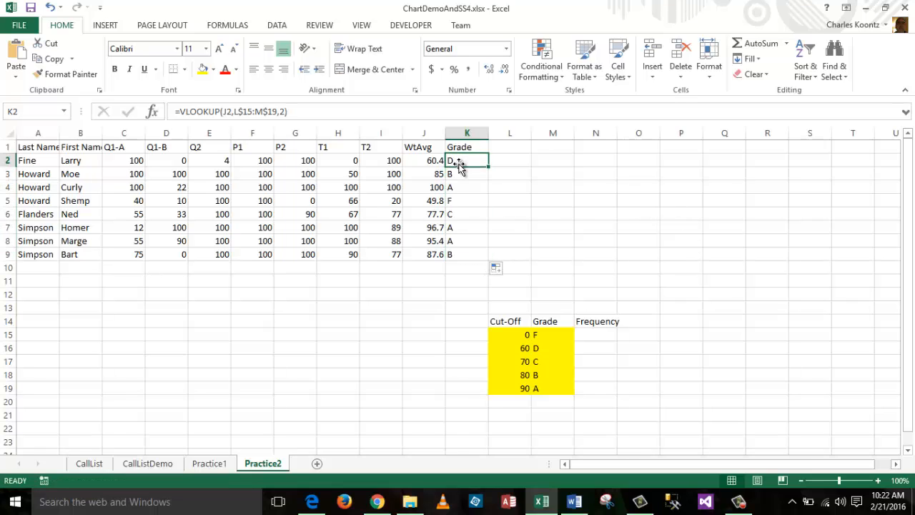
pyautogui.click(462, 176)
pyautogui.click(458, 188)
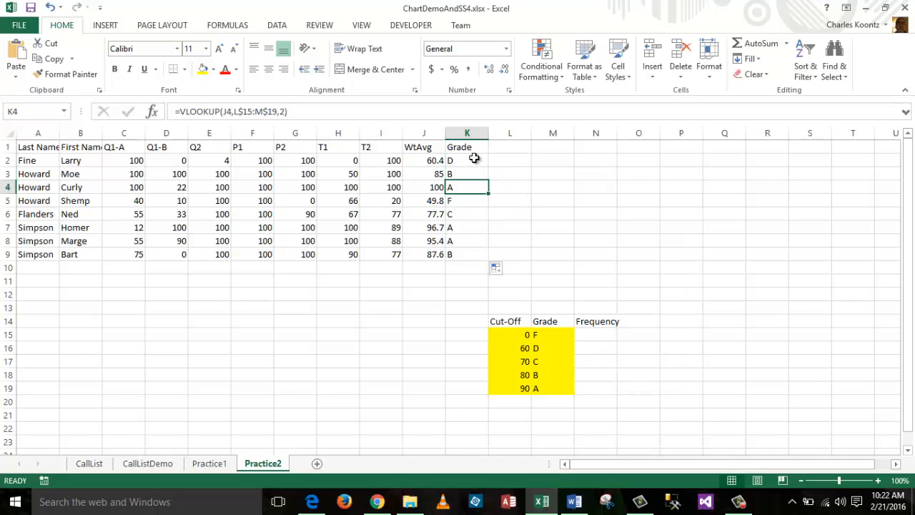
# Check the lookup formulas in the first and last Grade cells, K2 and K9.
pyautogui.click(464, 158)
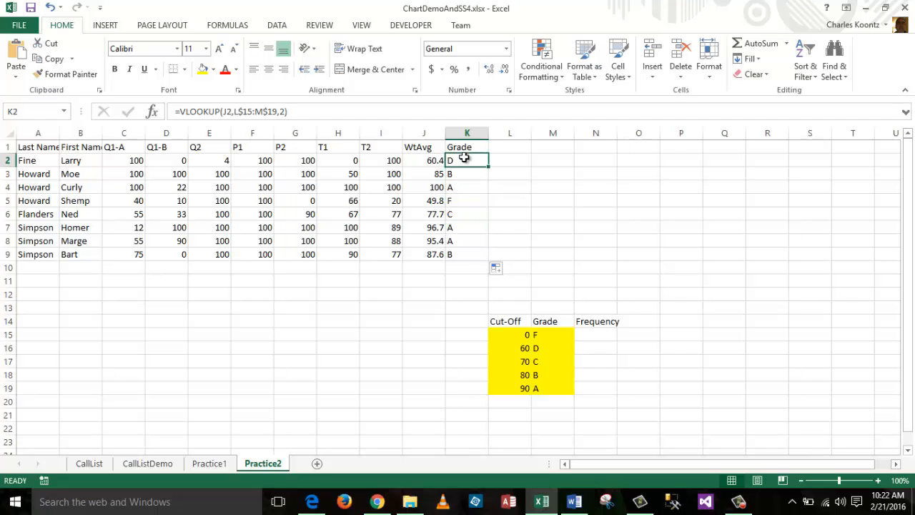
pyautogui.click(463, 256)
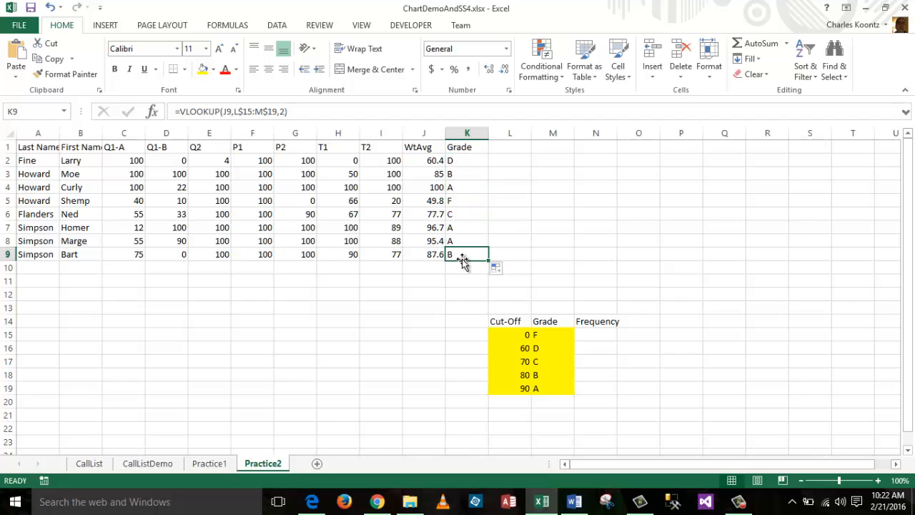
pyautogui.click(593, 336)
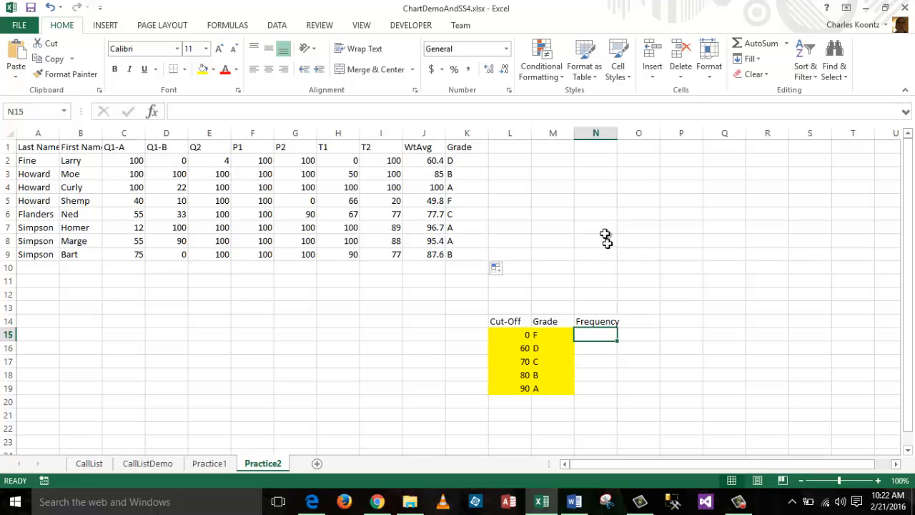
# Draw a wide text box beside the Grade column, spanning about L2 to W8.
pyautogui.click(105, 27)
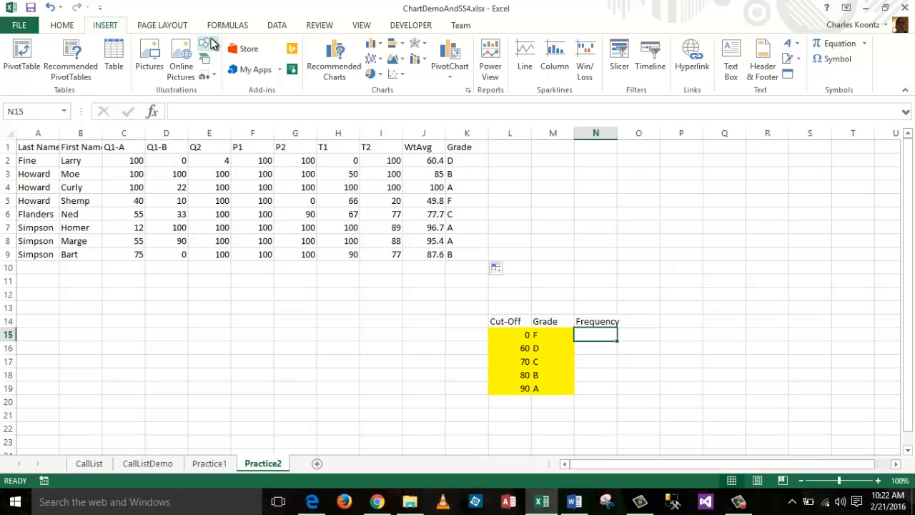
pyautogui.click(205, 44)
pyautogui.click(205, 75)
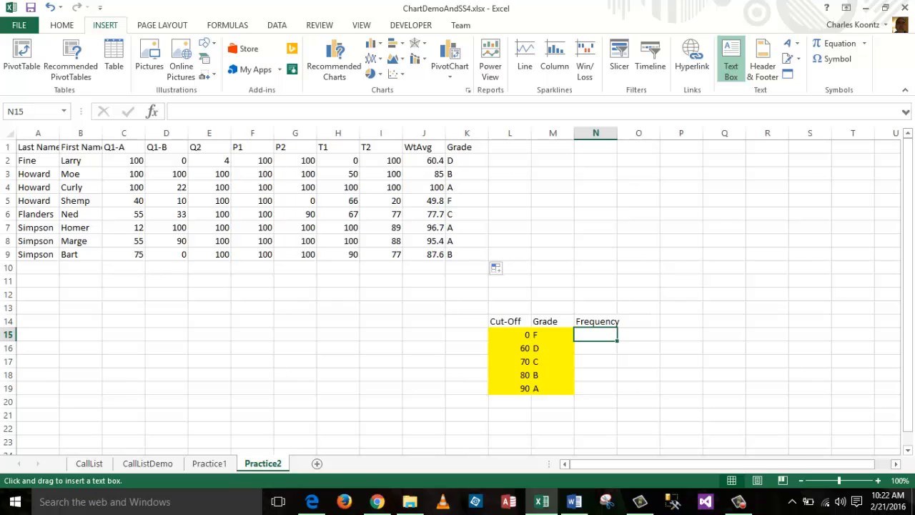
pyautogui.moveTo(513, 165)
pyautogui.mouseDown()
pyautogui.moveTo(720, 215)
pyautogui.moveTo(878, 234)
pyautogui.moveTo(867, 237)
pyautogui.mouseUp()
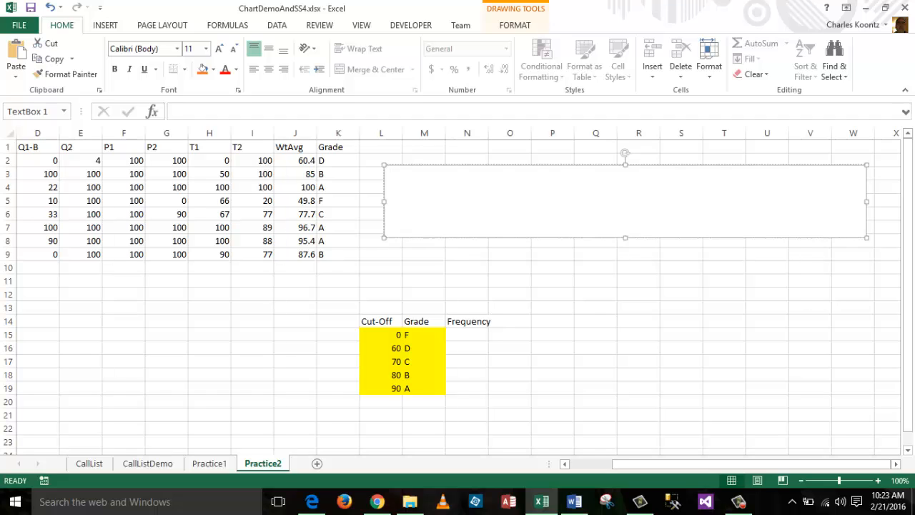
# Write the syntax note "=COUNTIF(Range of cells to examine,Pattern to find)" in the text box.
pyautogui.write('=COUNTIF')
pyautogui.write('ce')
pyautogui.press('BackSpace')
pyautogui.write('Range of')
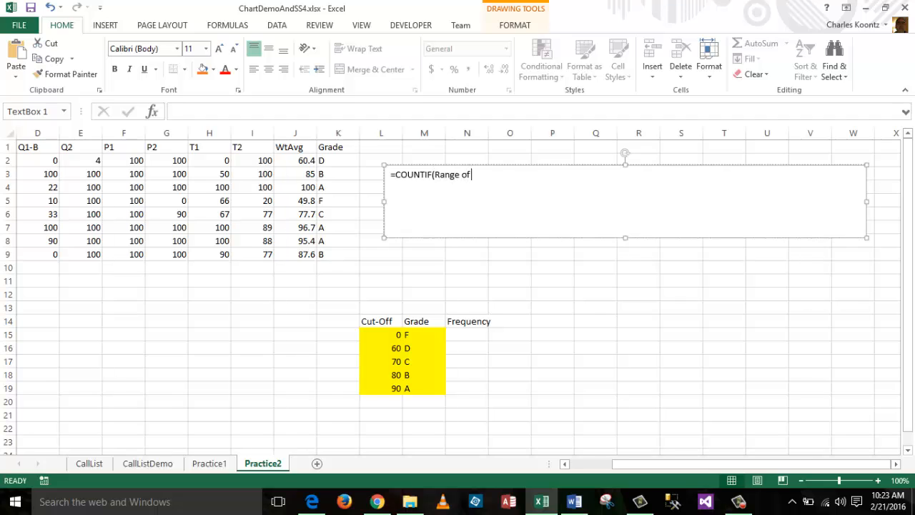
pyautogui.write(' cells to examine')
pyautogui.write(',Pa')
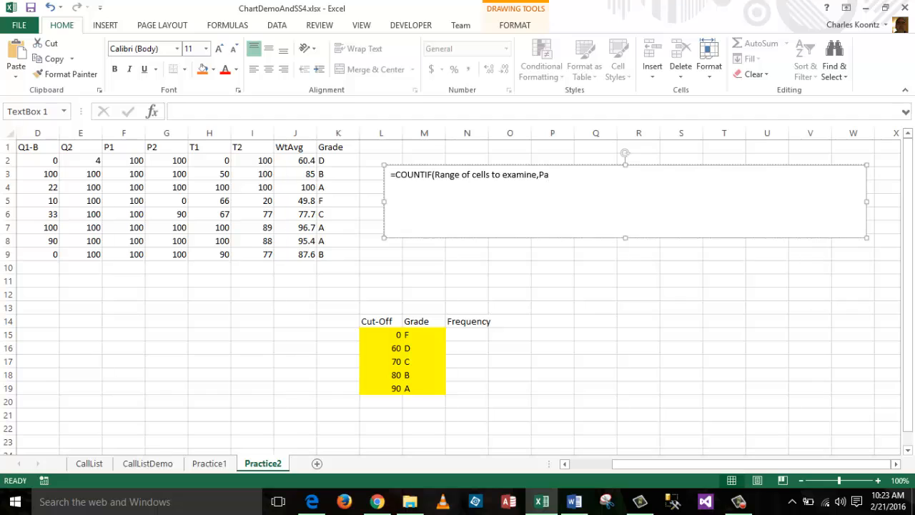
pyautogui.write('ttern to find)')
# Enter the formula =COUNTIF(K2:K9,M15) in N15 to count how often grade F occurs in the Grade column.
pyautogui.click(333, 162)
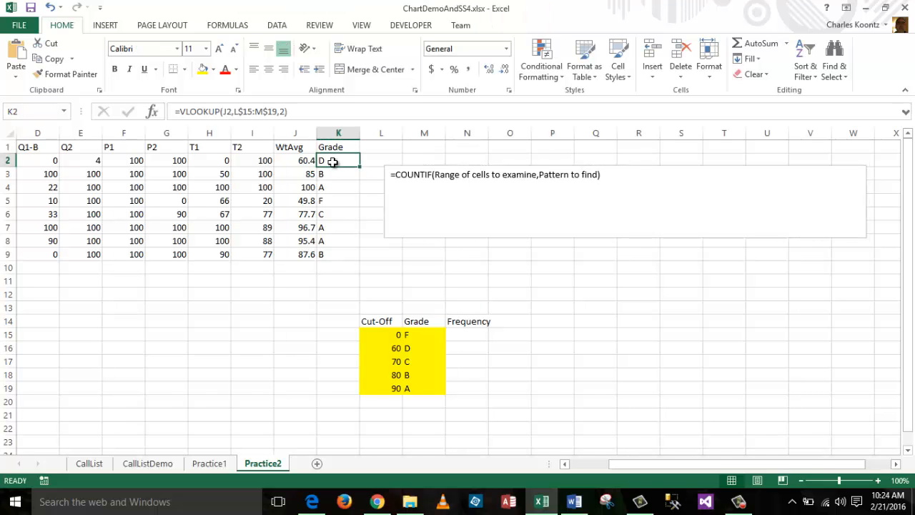
pyautogui.click(334, 254)
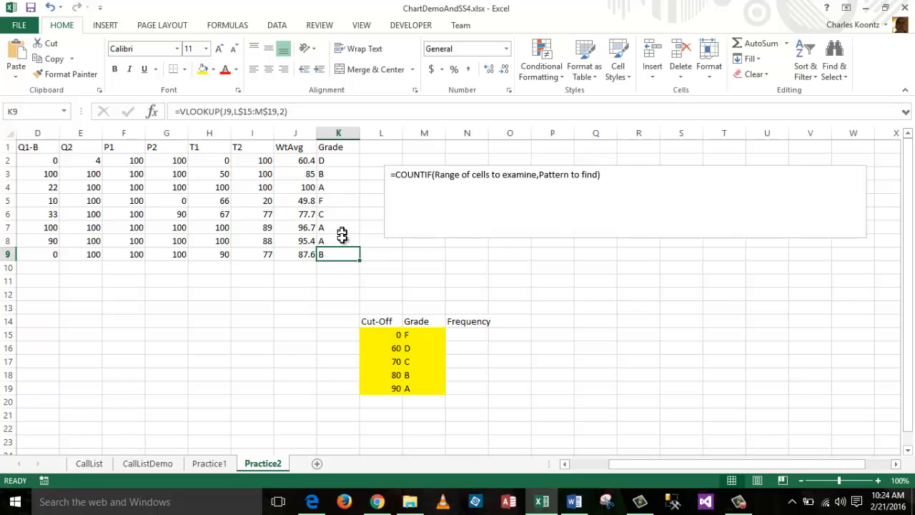
pyautogui.click(469, 334)
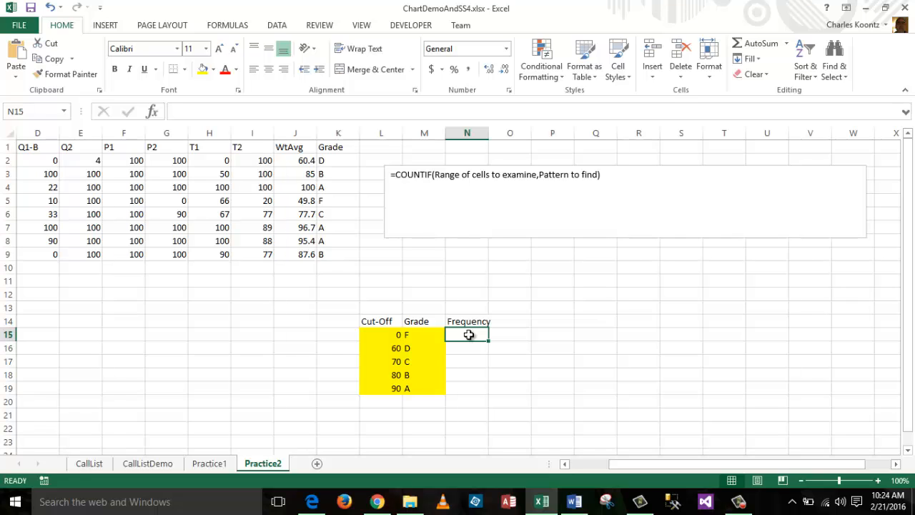
pyautogui.write('=coun')
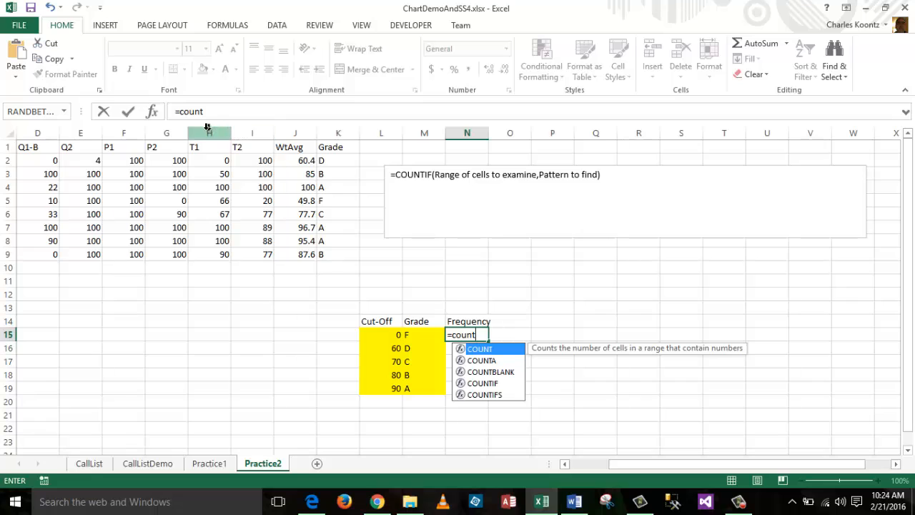
pyautogui.write('t')
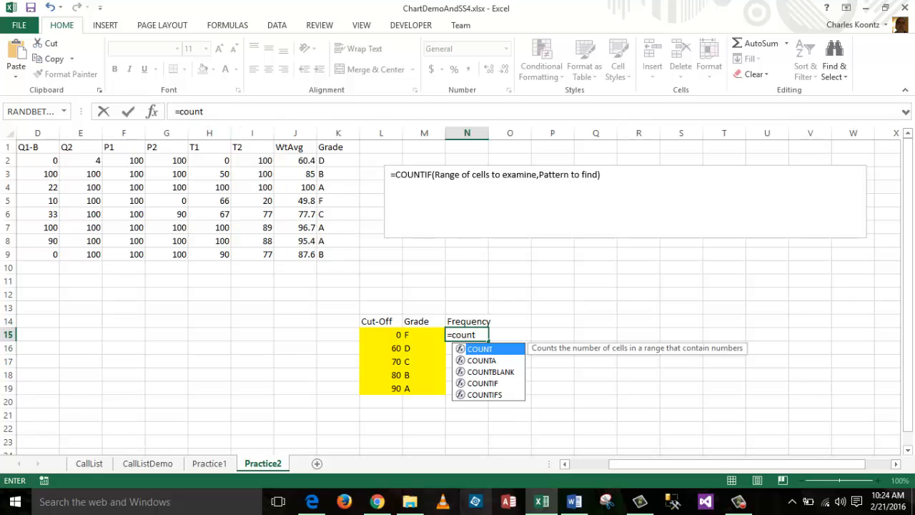
pyautogui.write('if(')
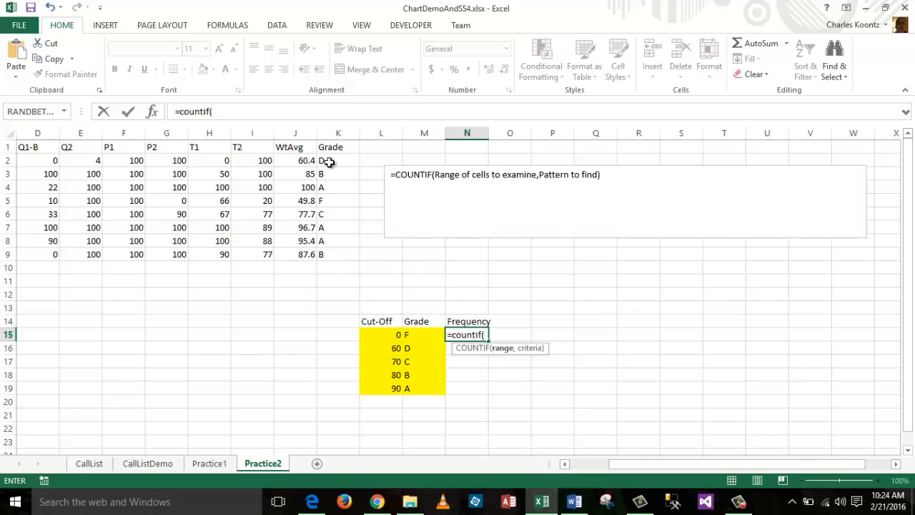
pyautogui.moveTo(322, 160); pyautogui.dragTo(331, 255)
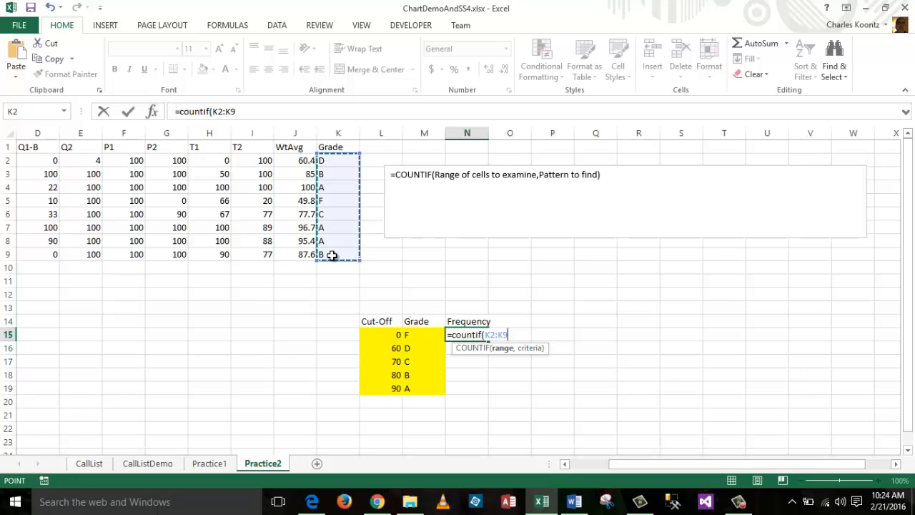
pyautogui.write(',')
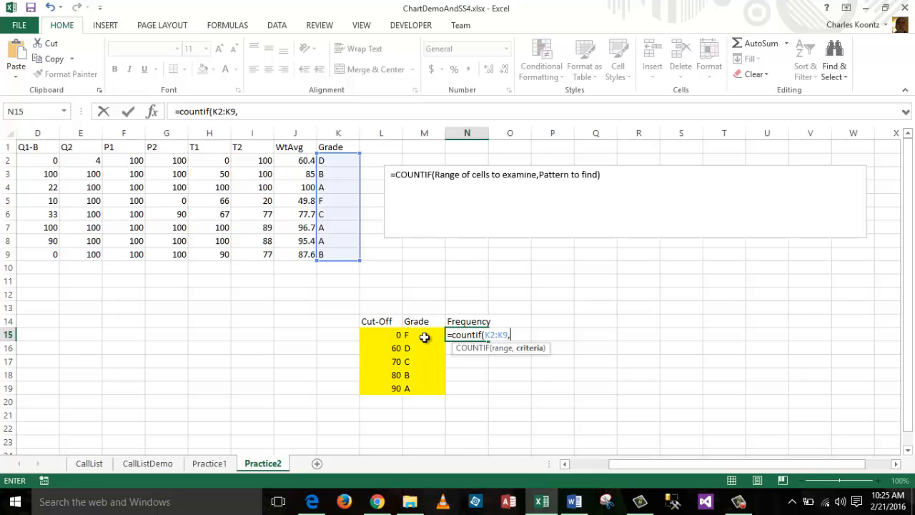
pyautogui.write('M')
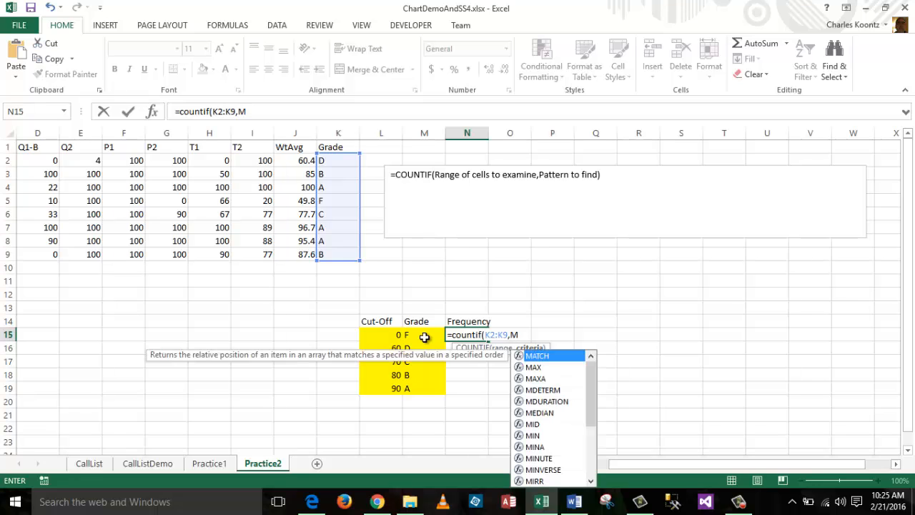
pyautogui.write('15')
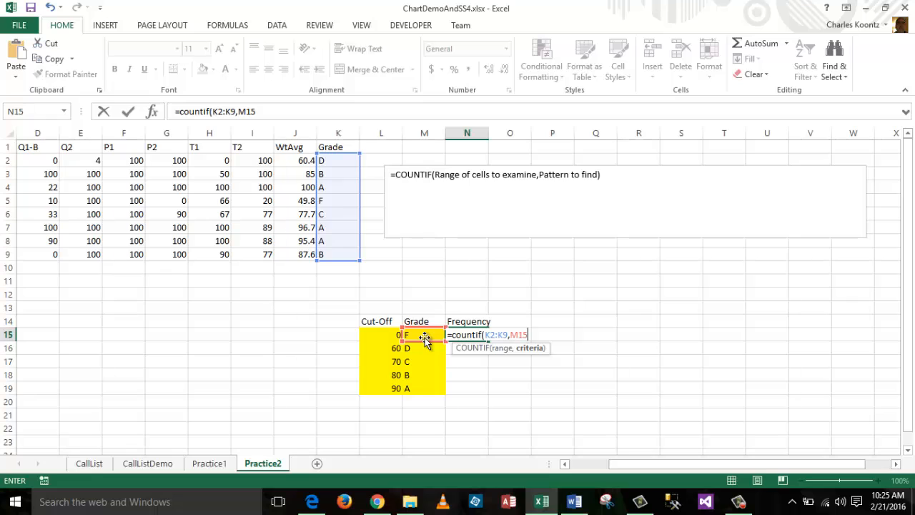
pyautogui.write(')')
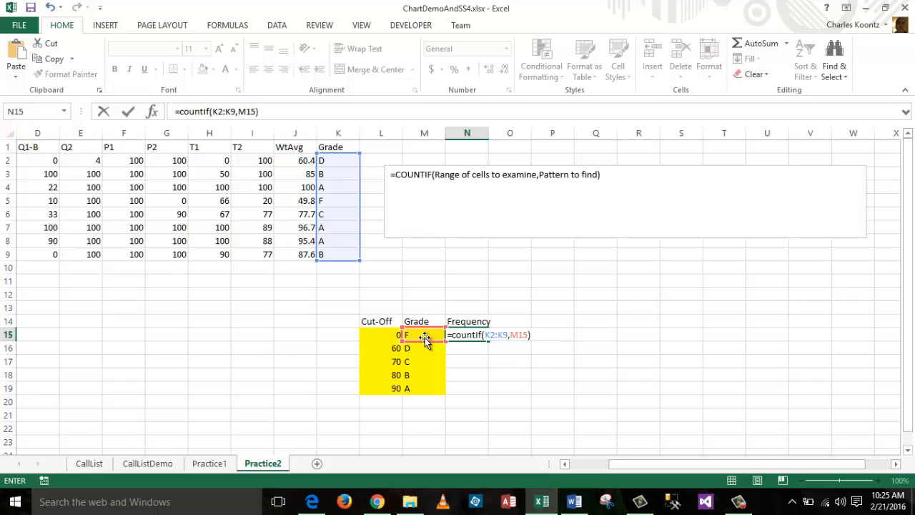
pyautogui.press('Return')
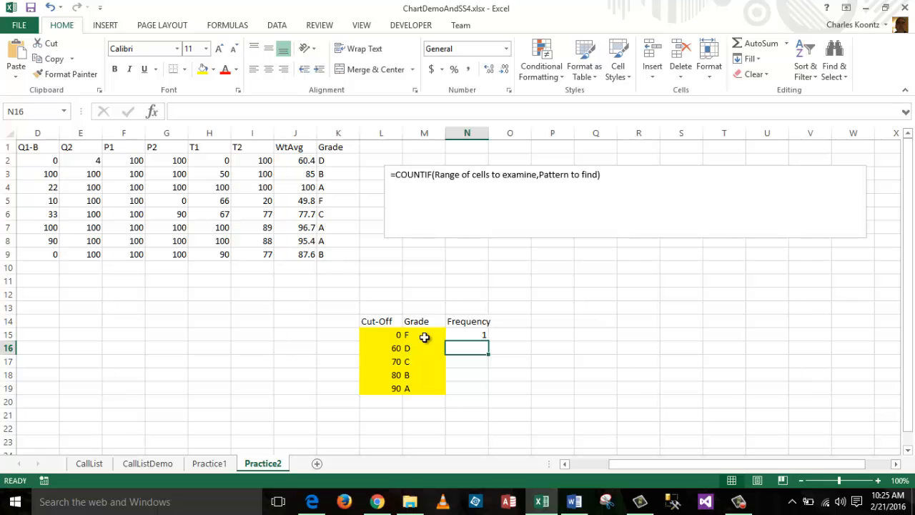
# Lock the row references of the counted range in N15 so the formula reads =COUNTIF(K$2:K$9,M15).
pyautogui.click(486, 336)
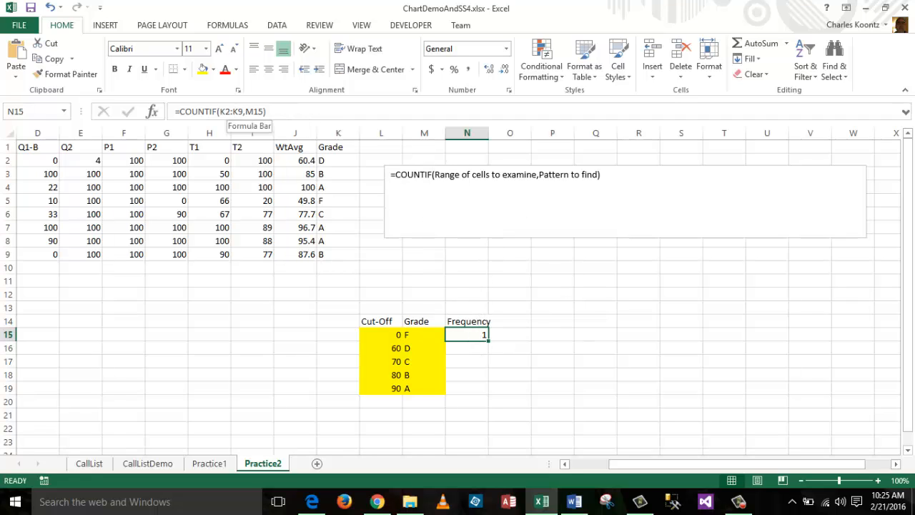
pyautogui.click(222, 111)
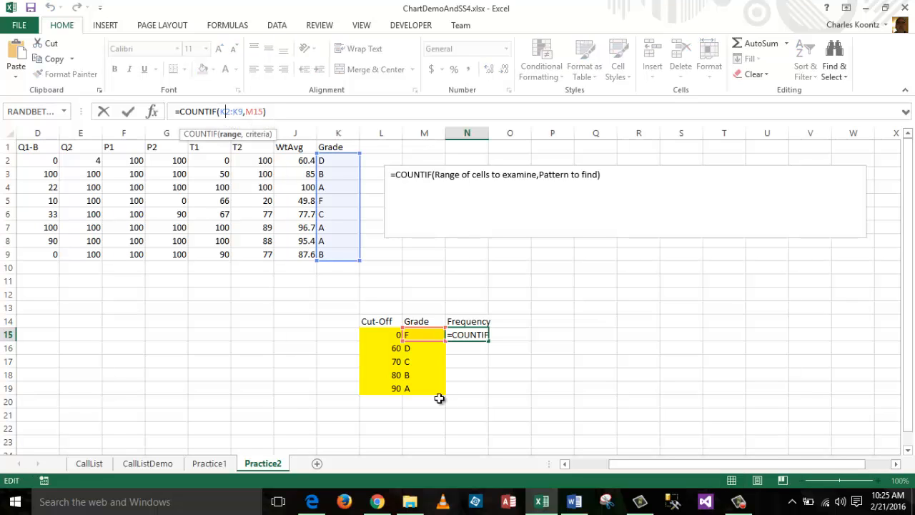
pyautogui.write('$')
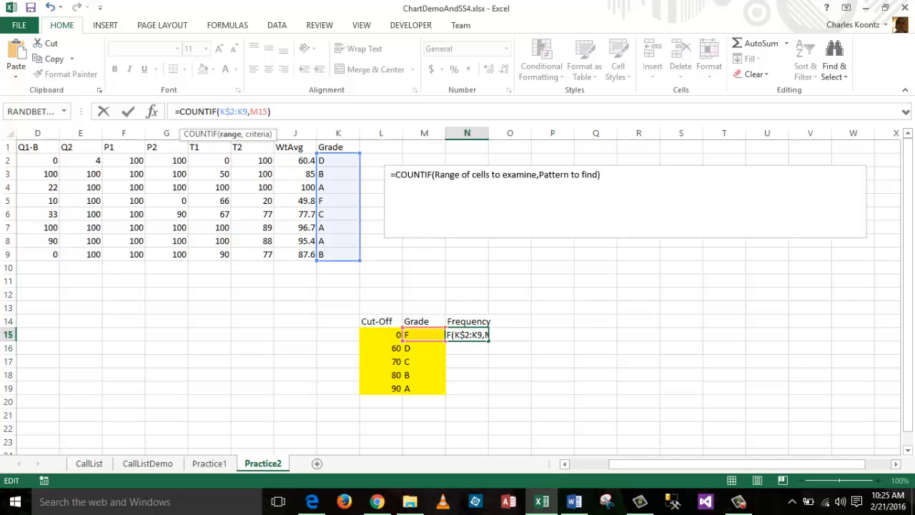
pyautogui.click(563, 341)
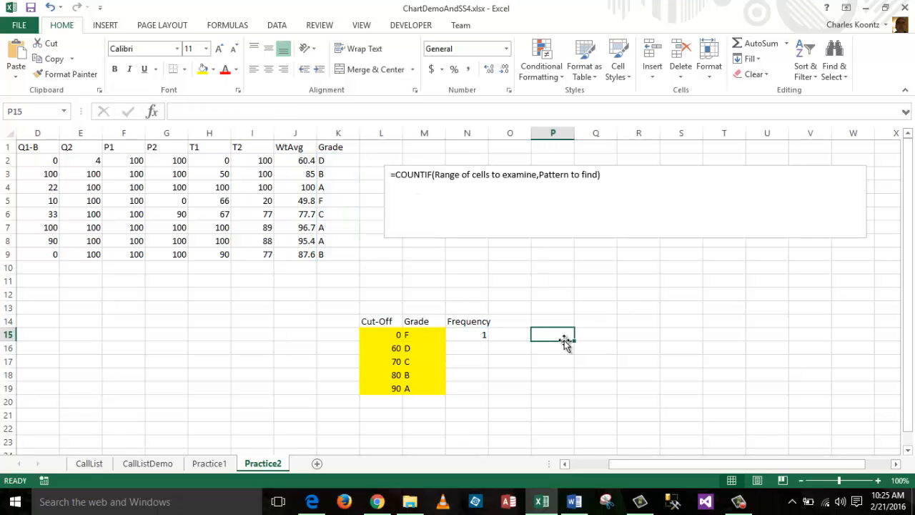
# Fill the COUNTIF formula from N15 down through N19 to count every letter grade.
pyautogui.click(478, 336)
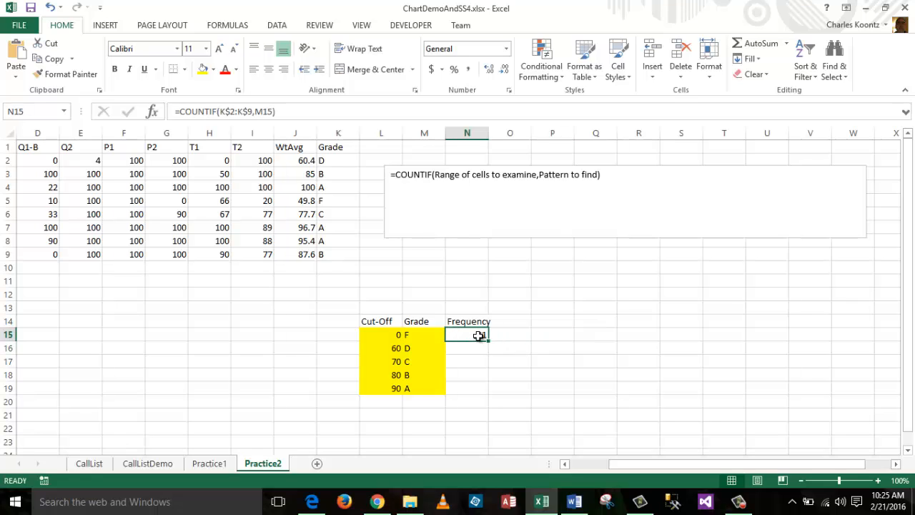
pyautogui.moveTo(488, 340); pyautogui.dragTo(488, 398)
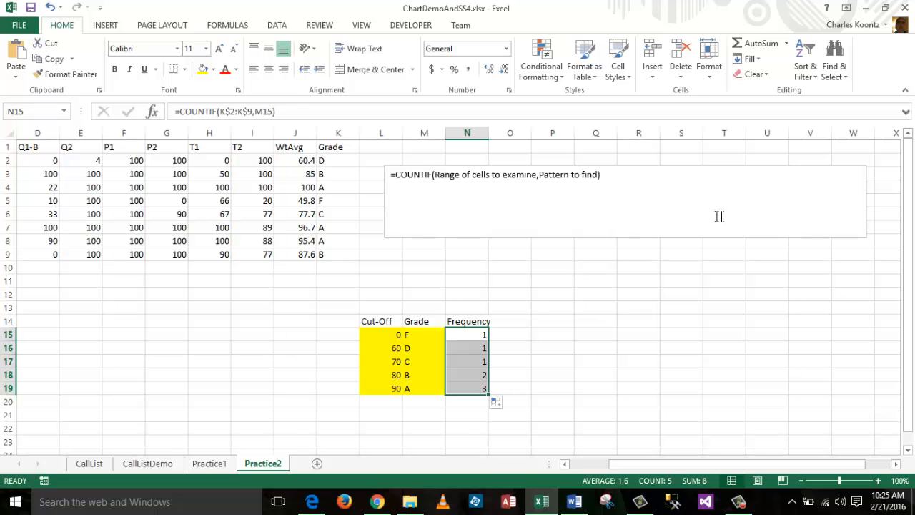
pyautogui.click(682, 281)
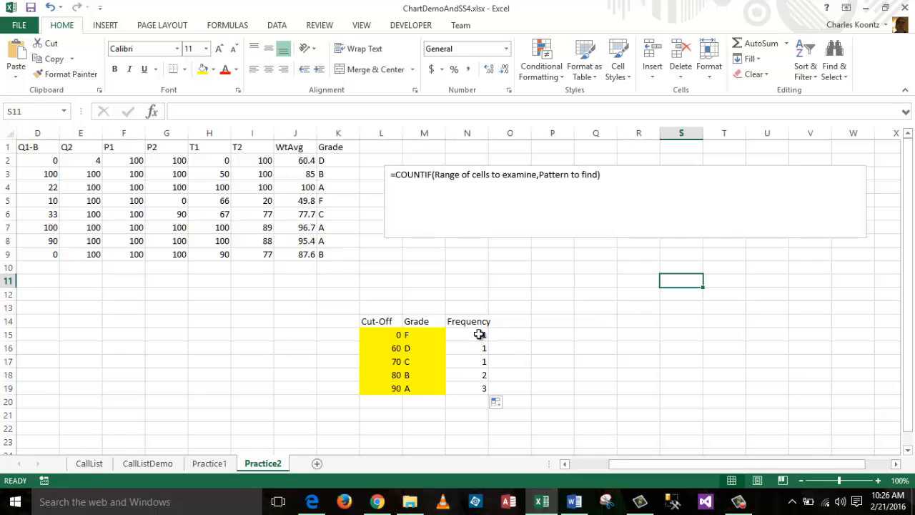
# Divide the count in N15 by the eight students, making the formula =COUNTIF(K$2:K$9,M15)/8.
pyautogui.moveTo(479, 334); pyautogui.dragTo(476, 385)
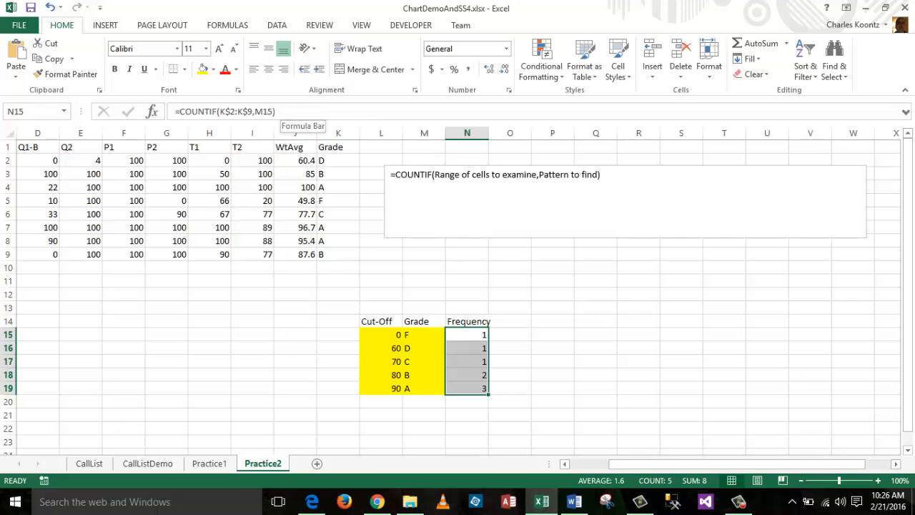
pyautogui.click(288, 110)
pyautogui.write('/8')
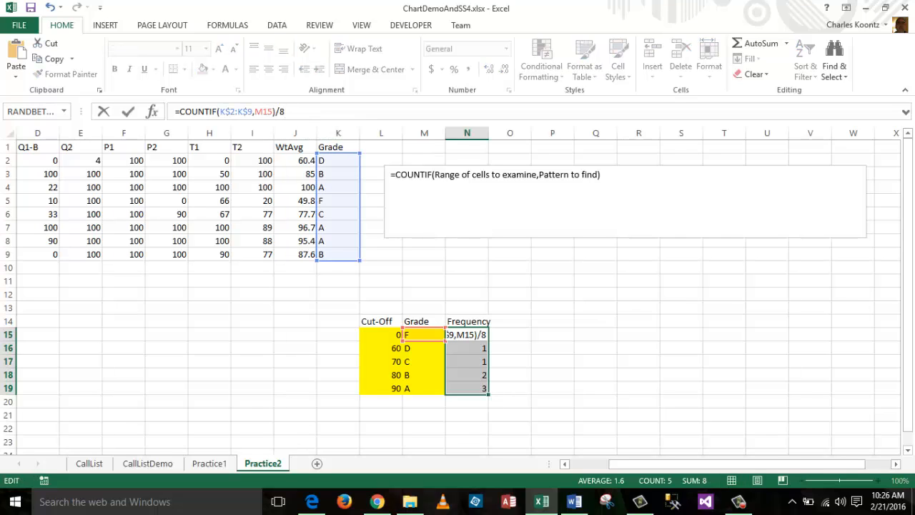
pyautogui.press('Return')
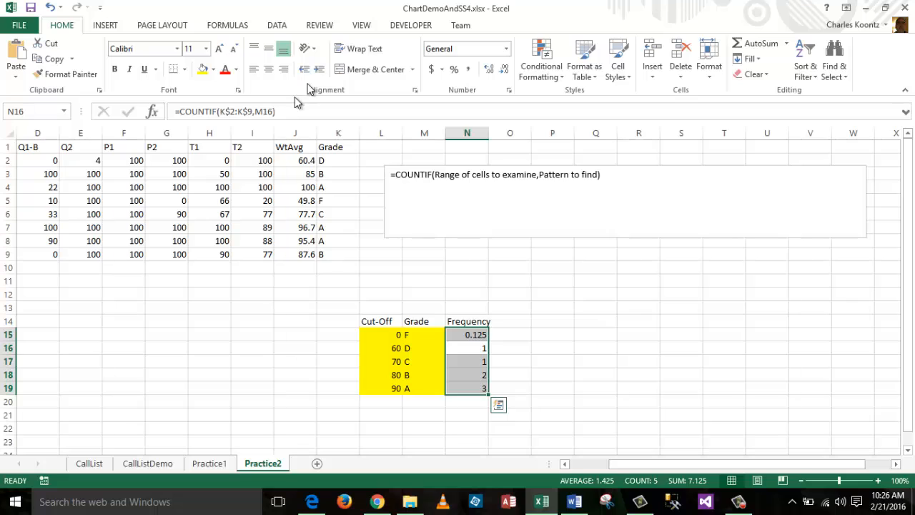
# Fill the divided formula from N15 down through N19 to give each grade's share.
pyautogui.click(475, 334)
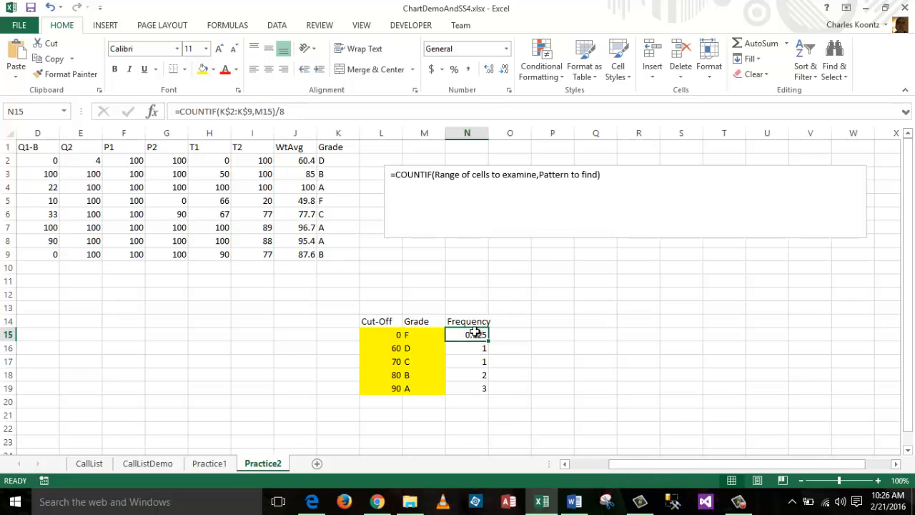
pyautogui.moveTo(487, 343); pyautogui.dragTo(487, 390)
pyautogui.click(609, 363)
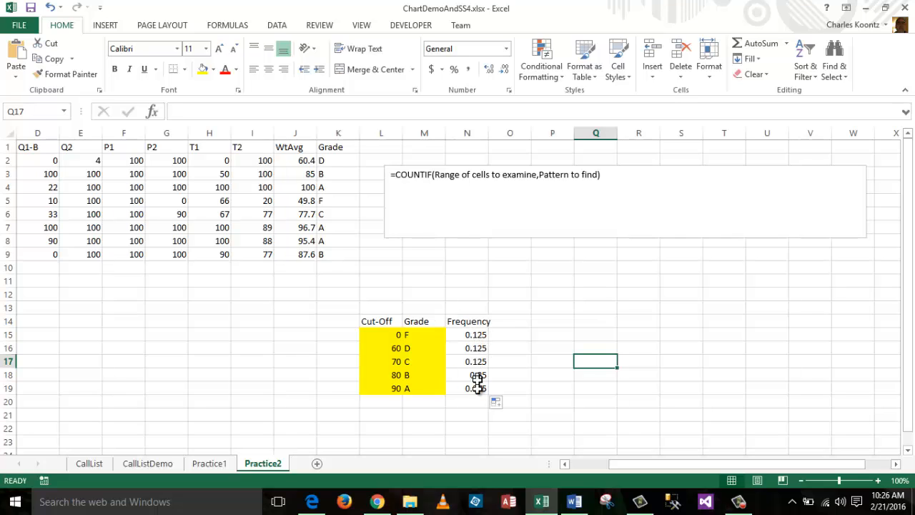
# Multiply the share in N15 by 100, making the formula =COUNTIF(K$2:K$9,M15)/8*100.
pyautogui.click(482, 334)
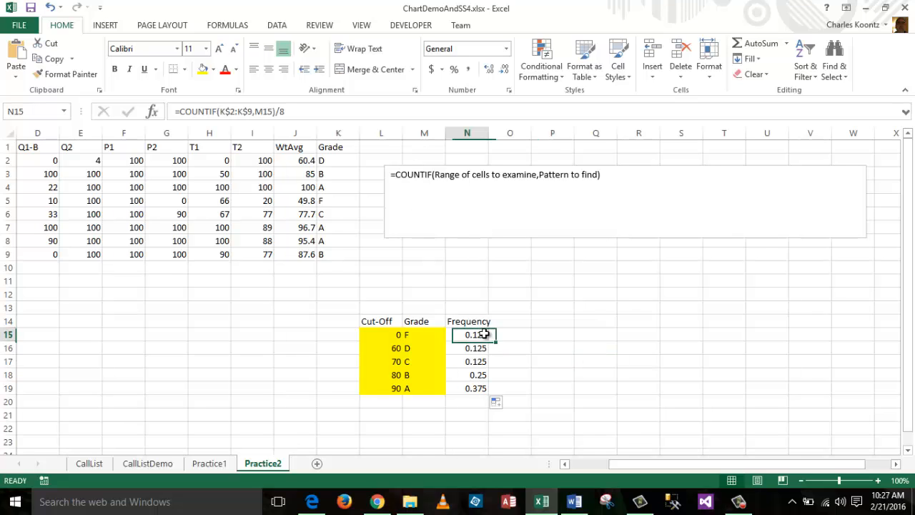
pyautogui.click(299, 113)
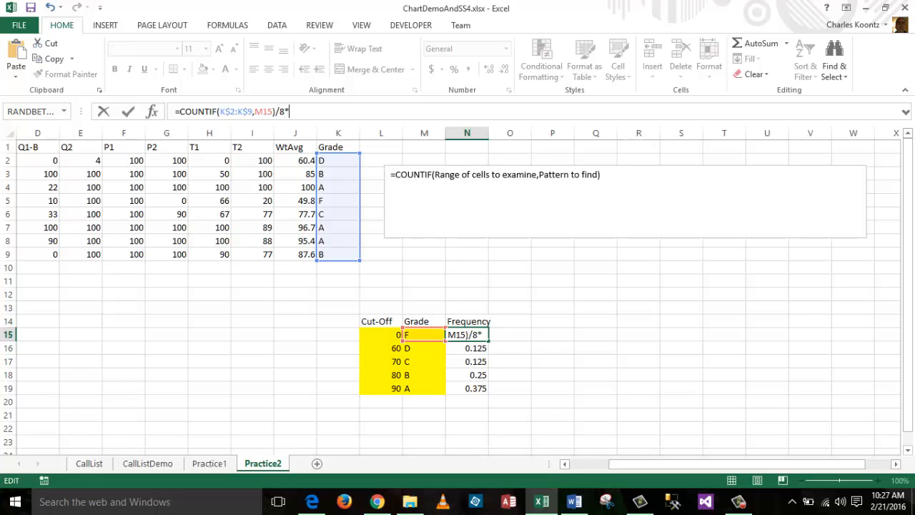
pyautogui.write('*100')
pyautogui.press('Return')
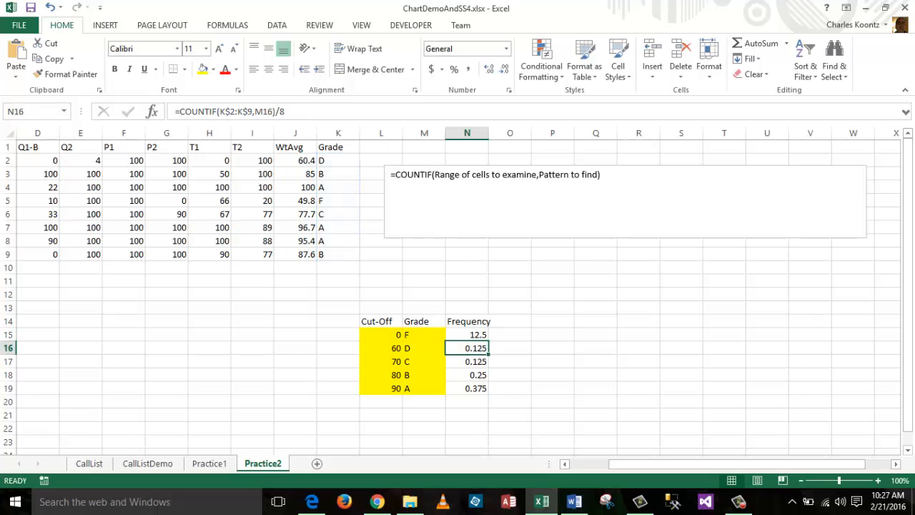
# Fill the percentage formula from N15 down through N19 to cover every letter grade.
pyautogui.click(476, 333)
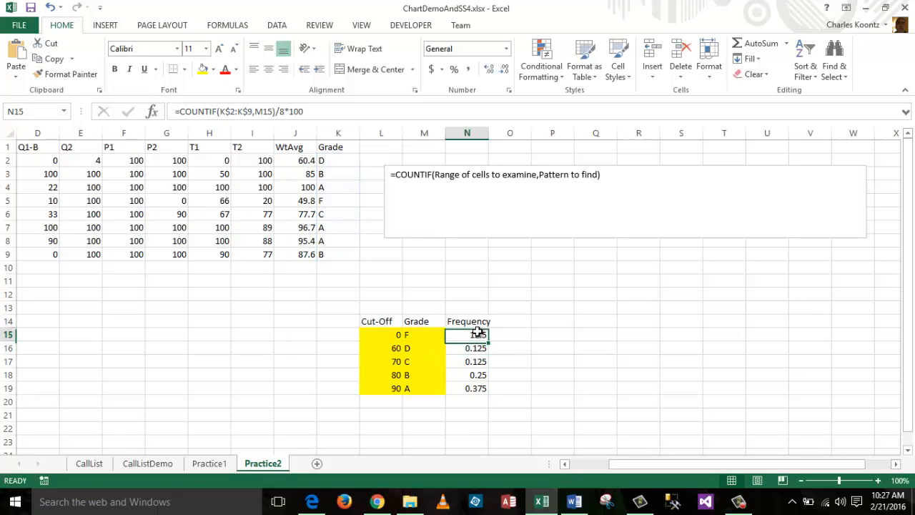
pyautogui.moveTo(488, 343); pyautogui.dragTo(486, 399)
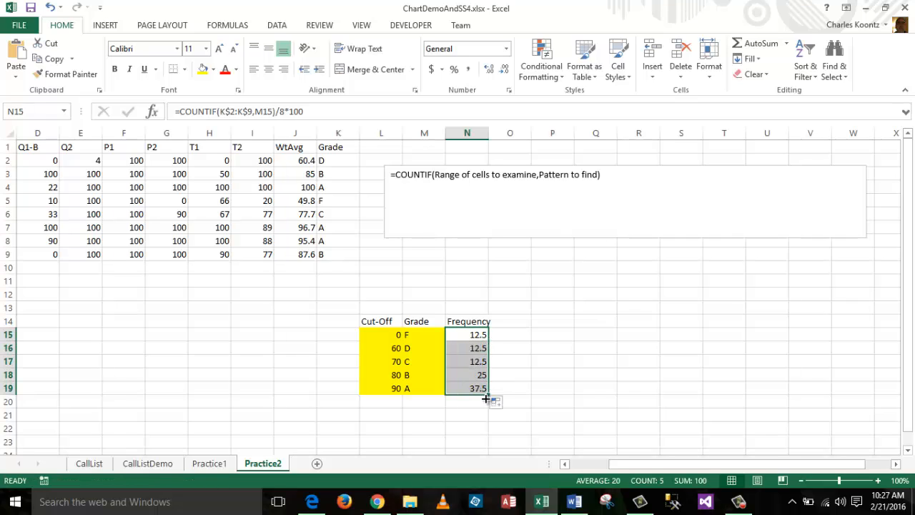
pyautogui.click(596, 386)
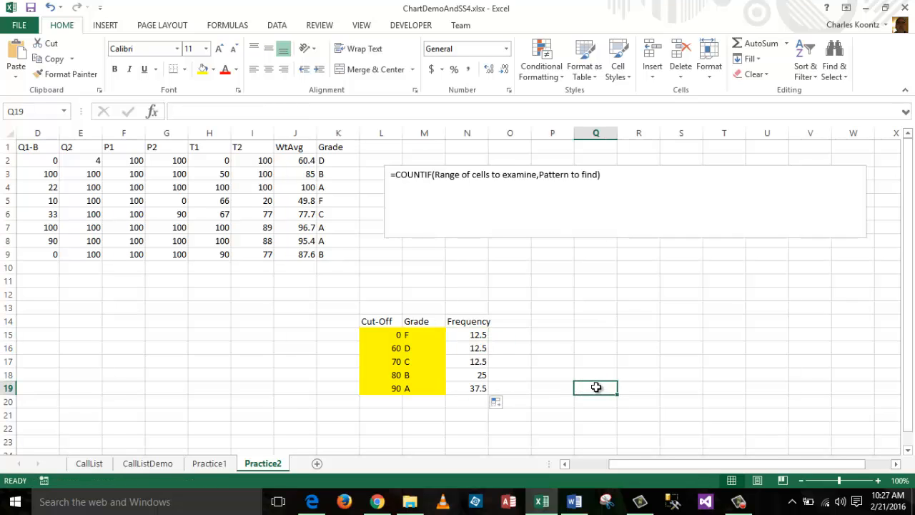
# Enter the label SUM in L22, two rows below the grade table.
pyautogui.click(385, 428)
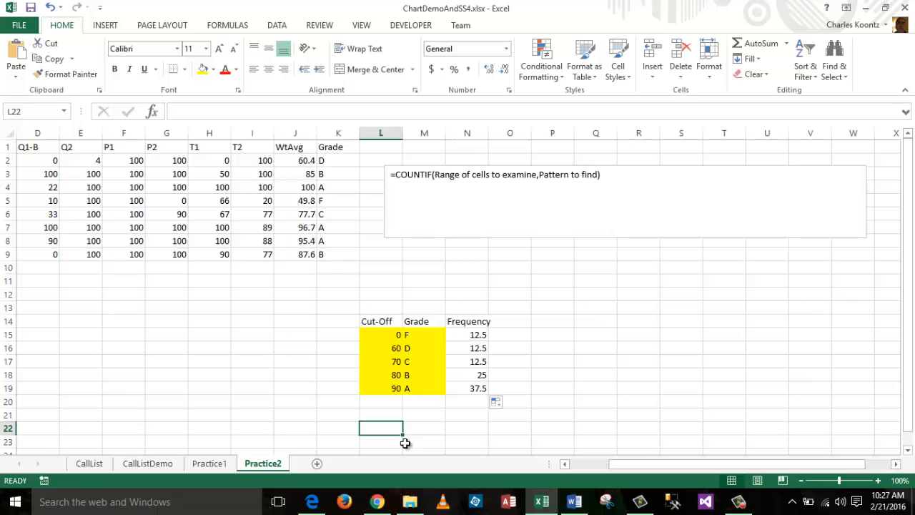
pyautogui.write('s')
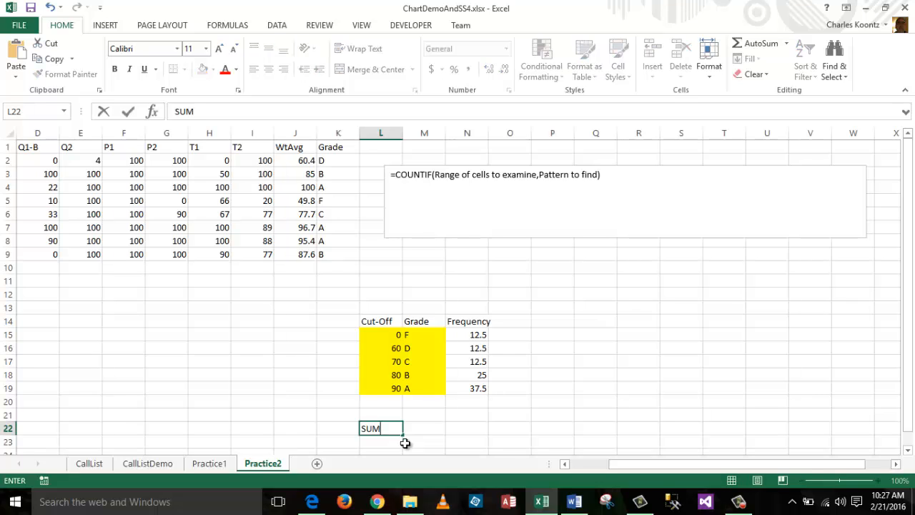
pyautogui.click(467, 427)
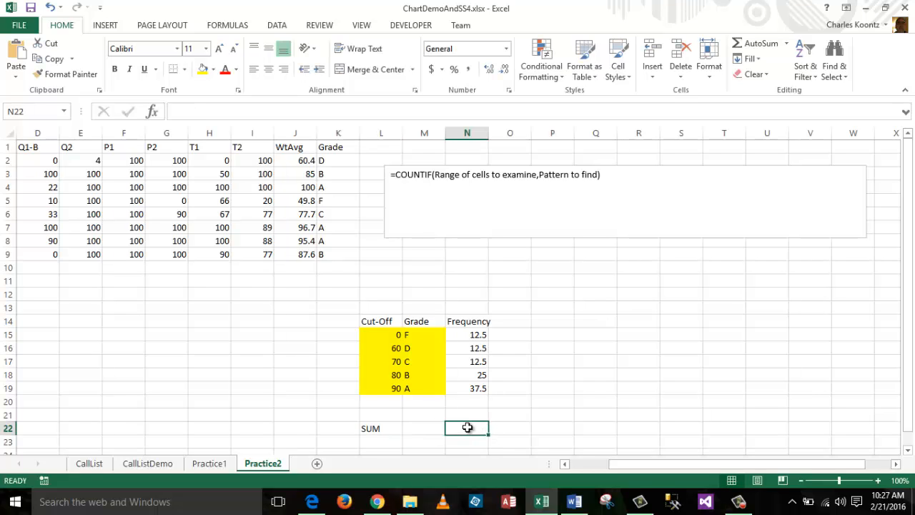
# Try to total the frequencies in N15 through N19 with a SUM entry in N22.
pyautogui.write('SU')
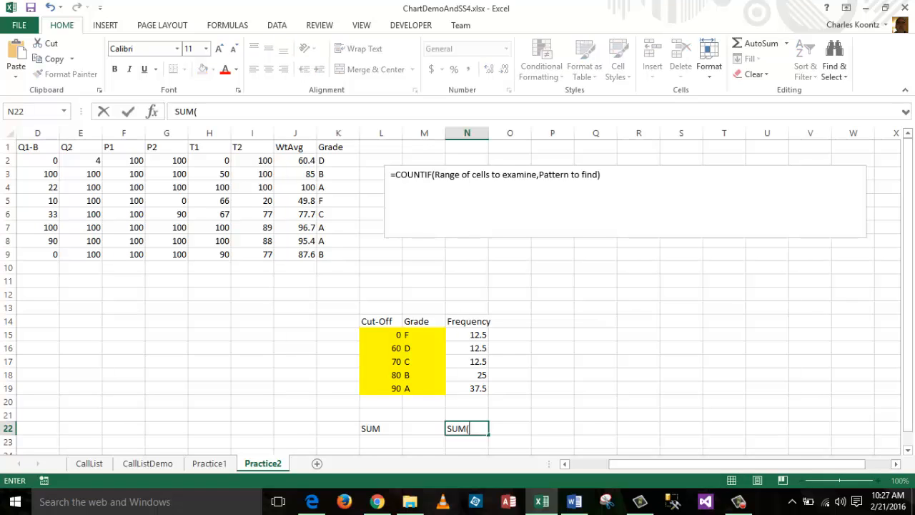
pyautogui.write('M(')
pyautogui.moveTo(479, 335); pyautogui.dragTo(483, 386)
pyautogui.write(')')
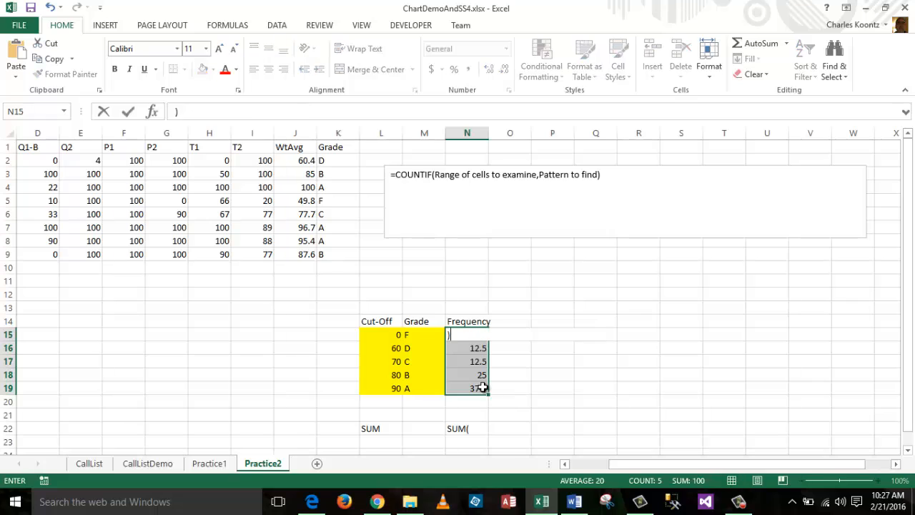
# Restore the percentage formula in N15 by filling it upward from N16.
pyautogui.click(51, 10)
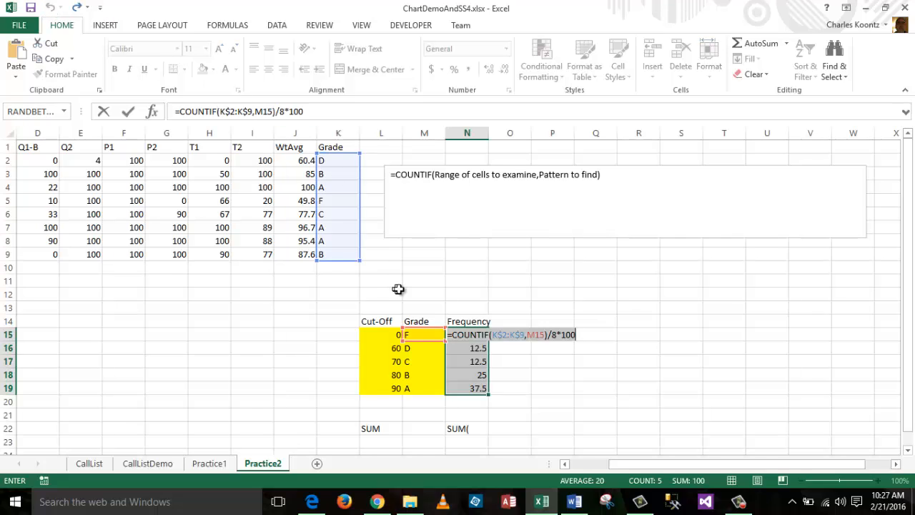
pyautogui.click(482, 428)
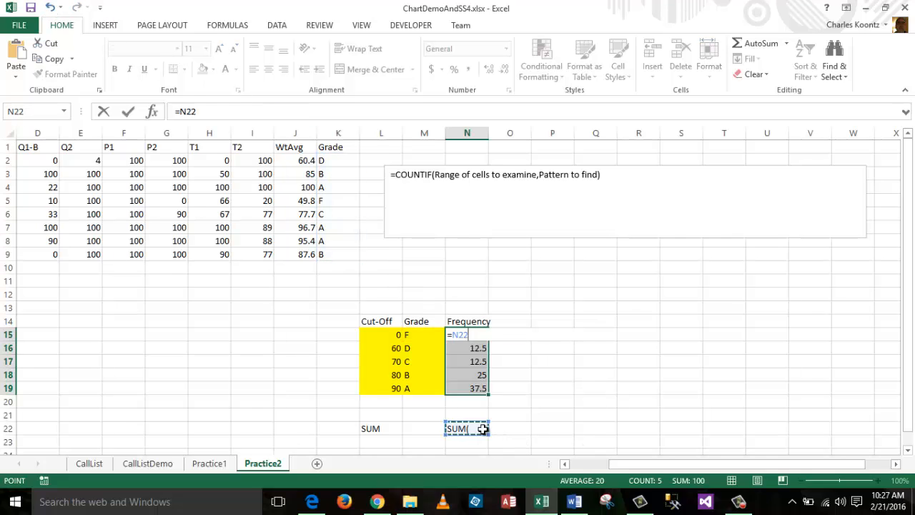
pyautogui.press('BackSpace')
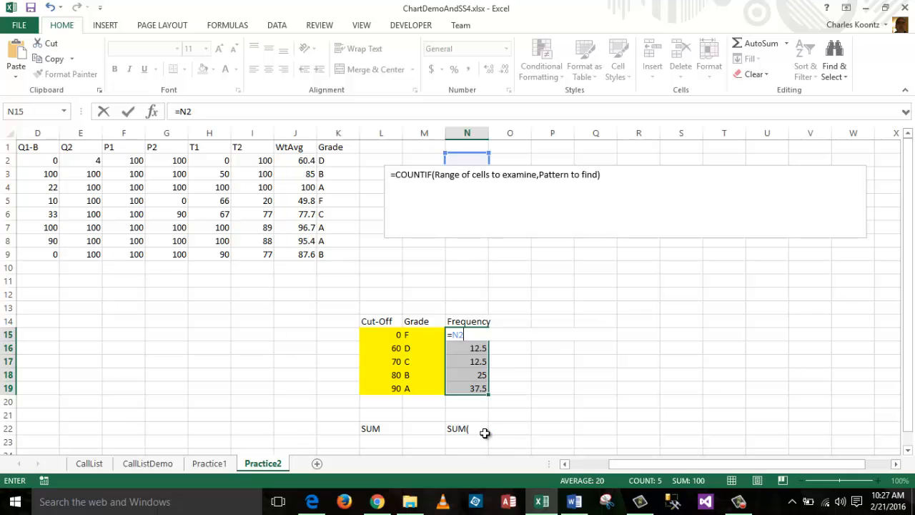
pyautogui.click(553, 389)
pyautogui.click(486, 347)
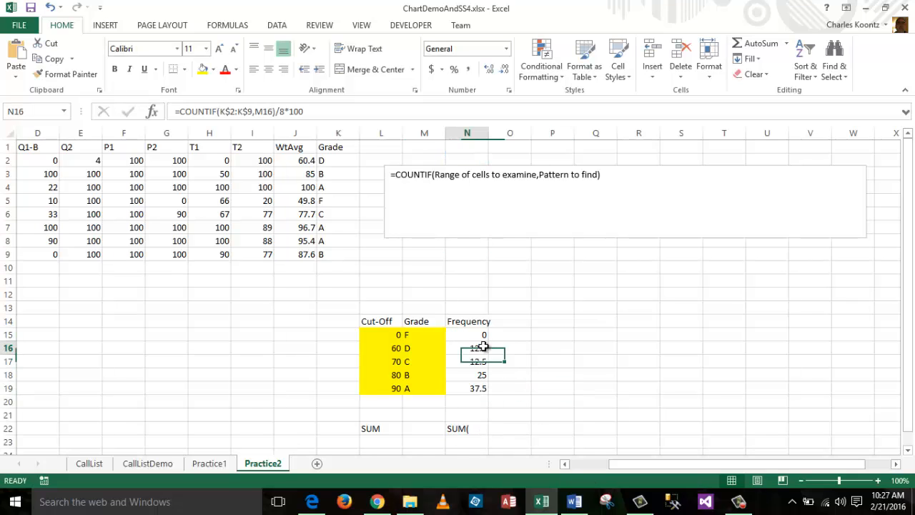
pyautogui.moveTo(488, 356); pyautogui.dragTo(486, 333)
pyautogui.click(590, 351)
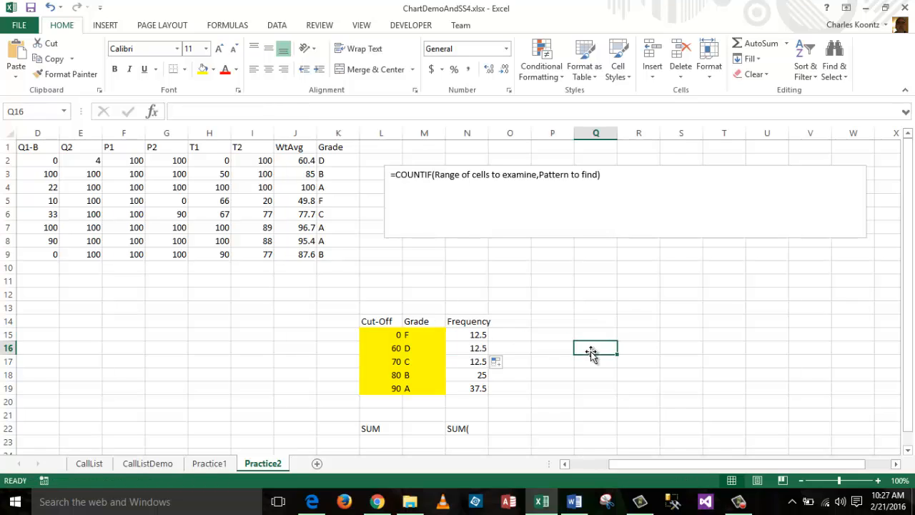
# Try to rewrite N22 as a =SUM formula over the frequencies in N15 through N19.
pyautogui.click(478, 431)
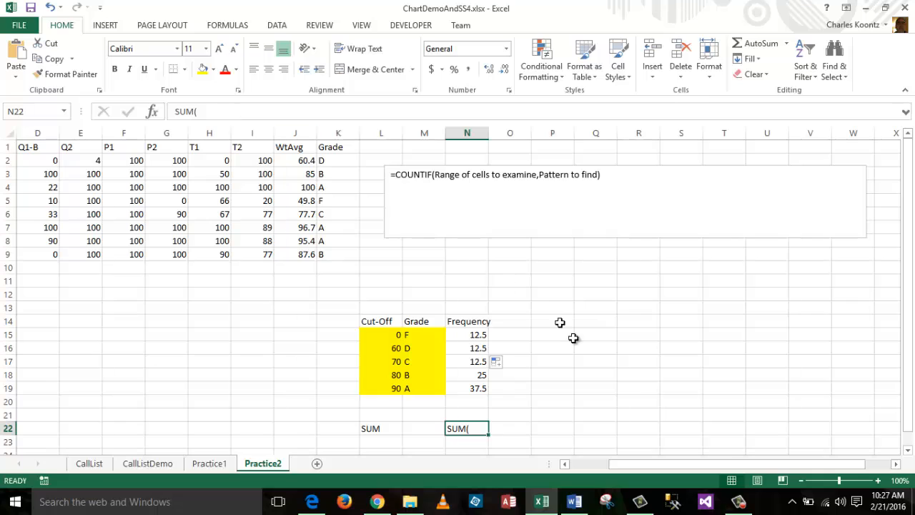
pyautogui.click(479, 333)
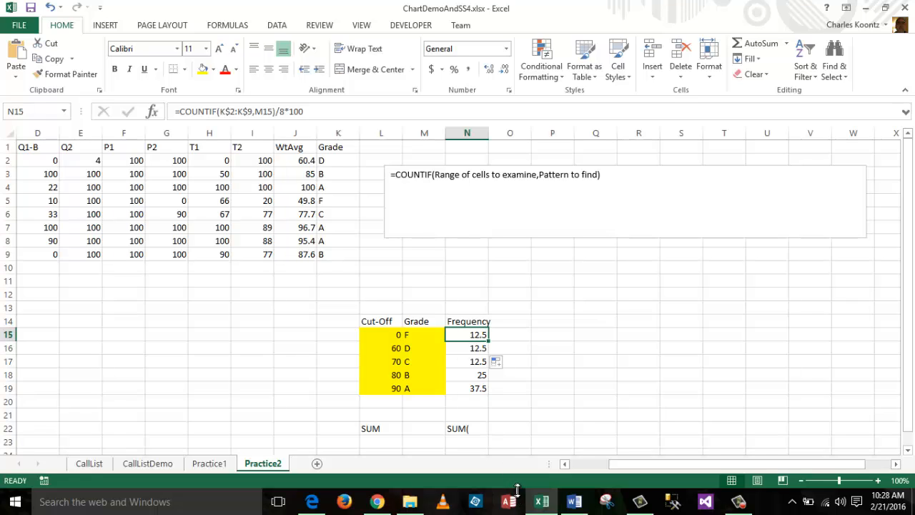
pyautogui.click(478, 387)
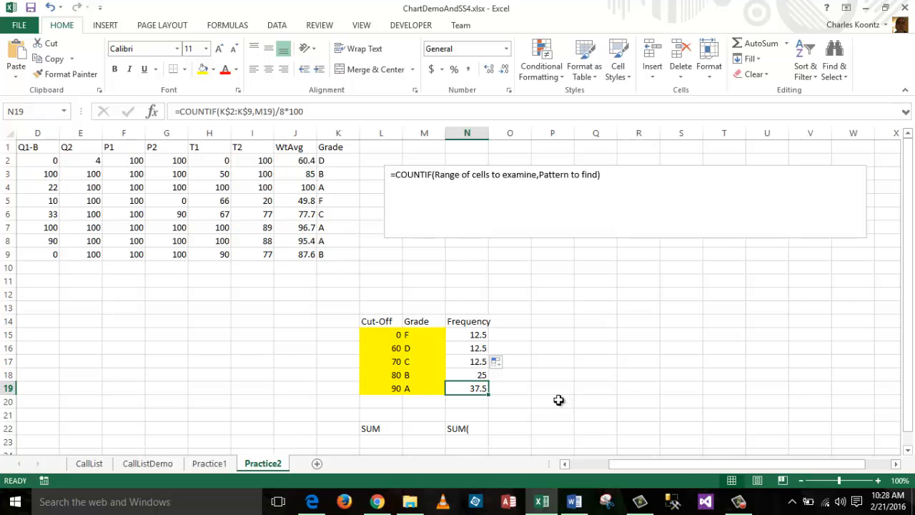
pyautogui.click(481, 431)
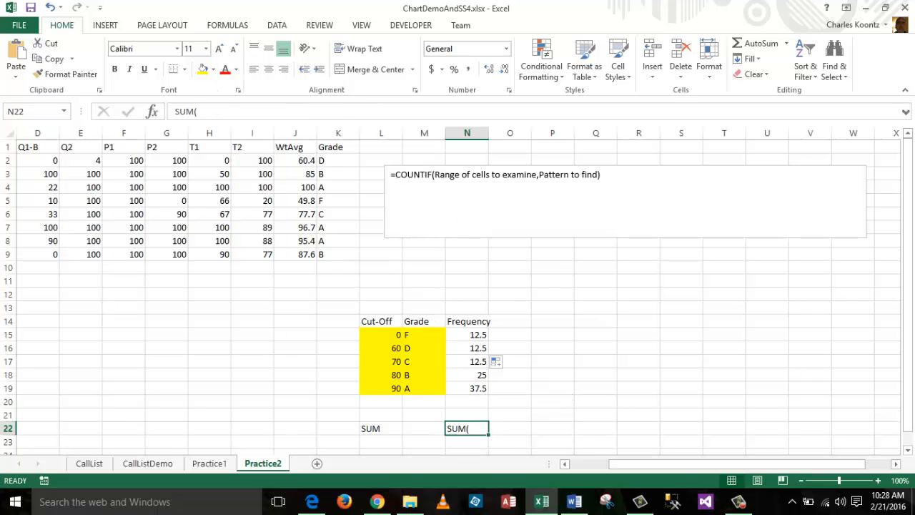
pyautogui.click(185, 111)
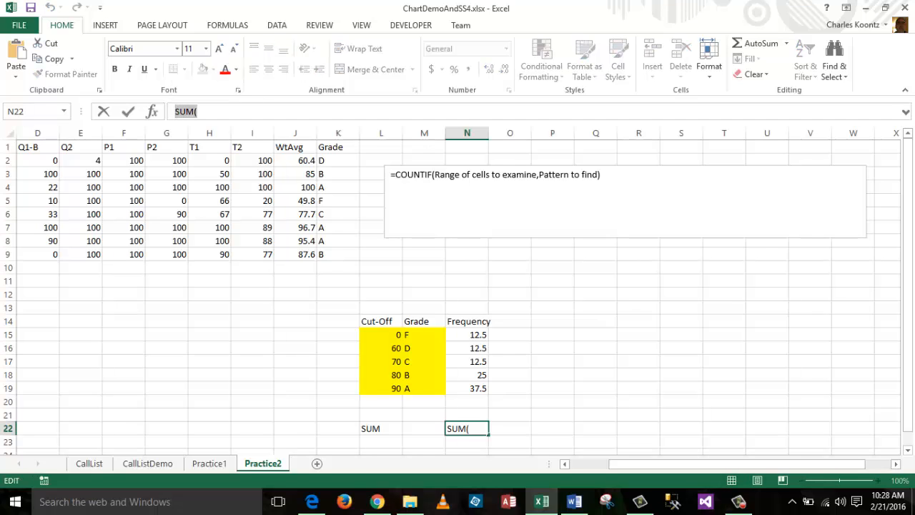
pyautogui.write('=SUM')
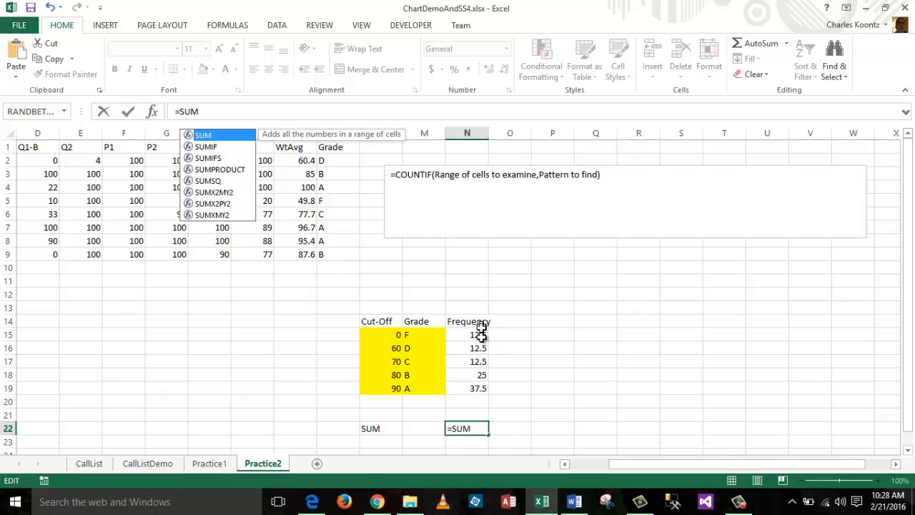
pyautogui.moveTo(479, 334); pyautogui.dragTo(482, 387)
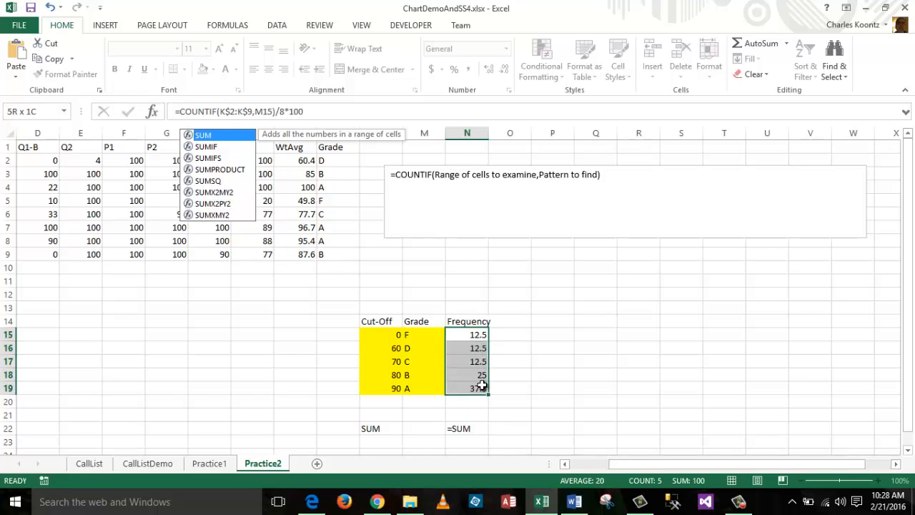
pyautogui.write(')')
pyautogui.click(591, 429)
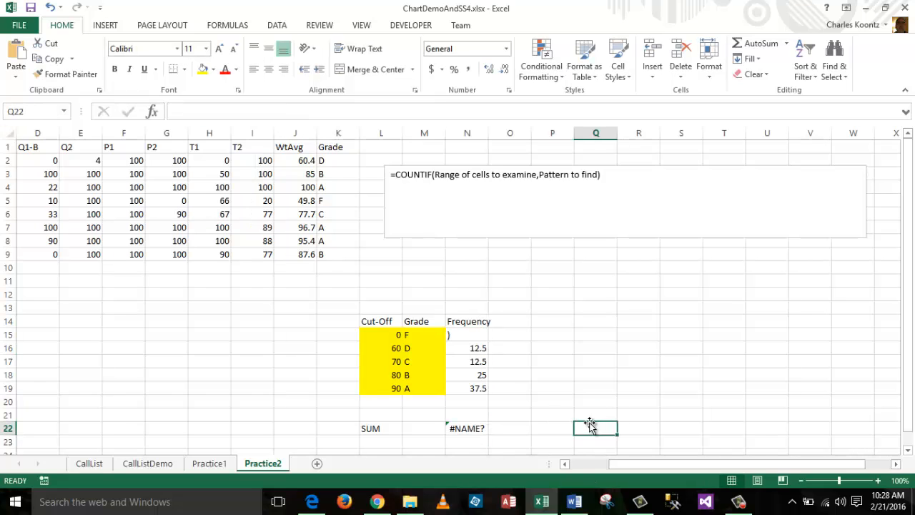
pyautogui.click(472, 426)
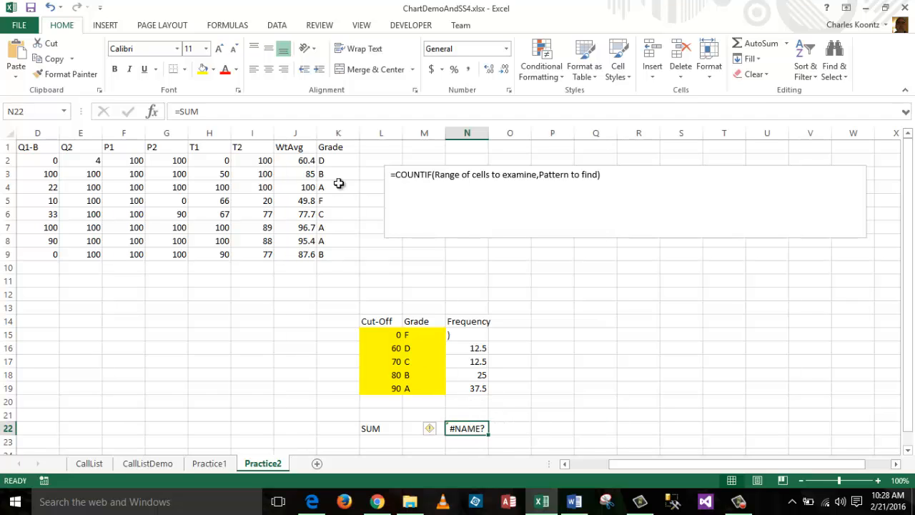
pyautogui.click(197, 112)
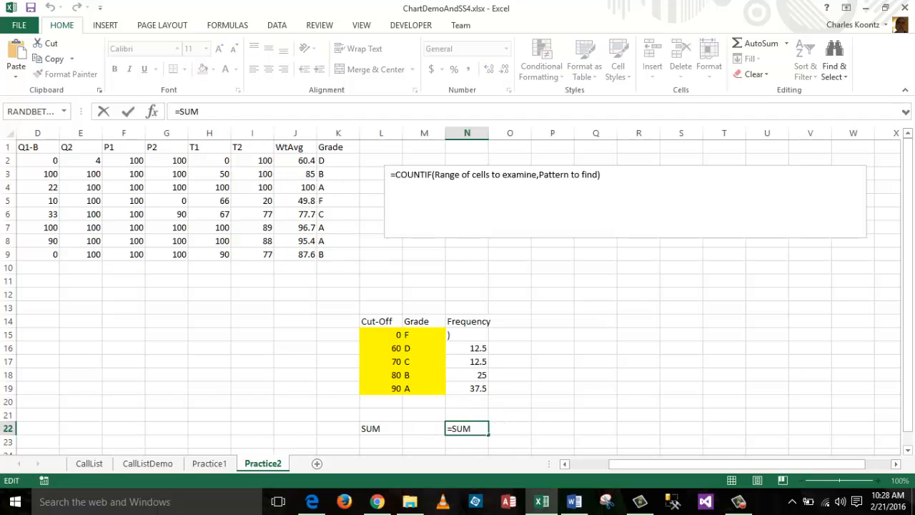
pyautogui.write('(')
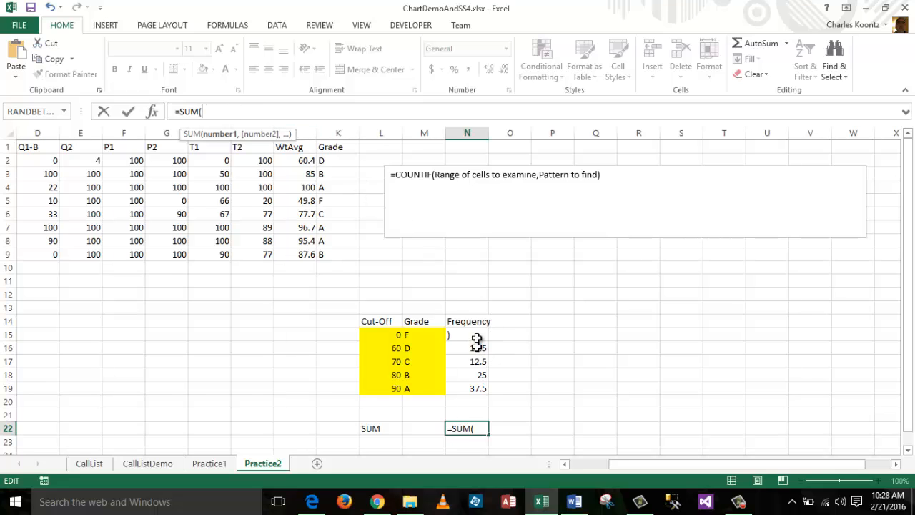
pyautogui.click(562, 353)
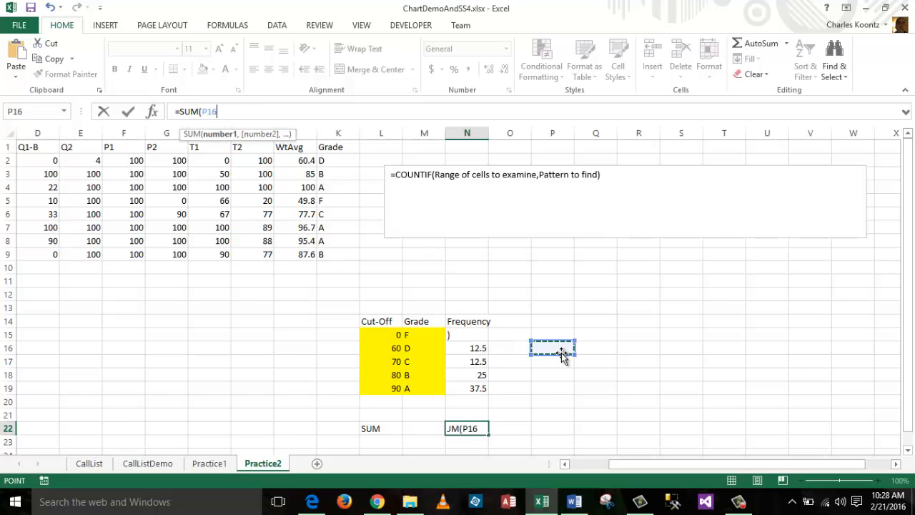
pyautogui.press('Return')
# Restore the percentage formulas in N15 and N16 by filling upward from N17.
pyautogui.click(481, 349)
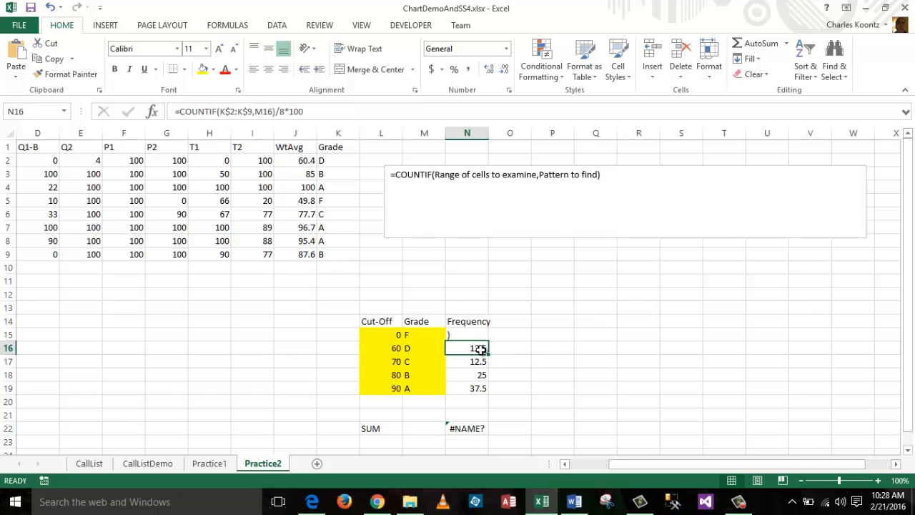
pyautogui.moveTo(486, 353); pyautogui.dragTo(482, 336)
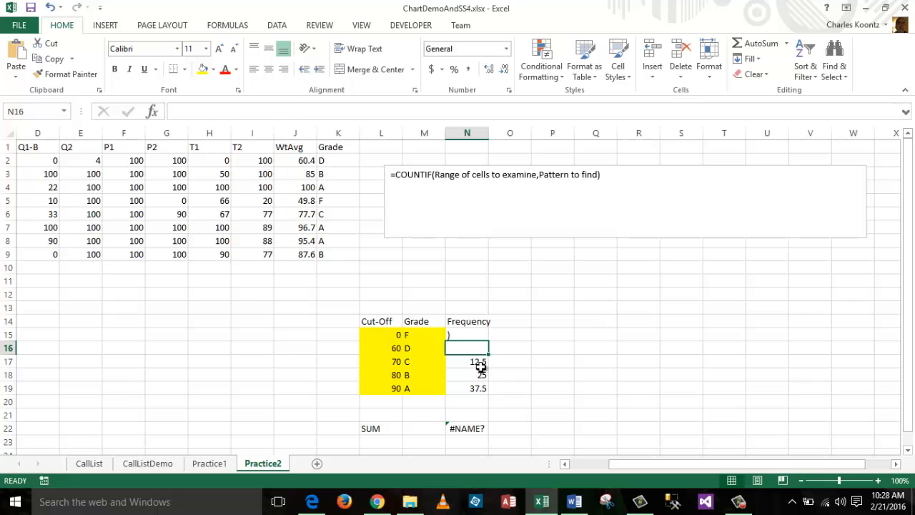
pyautogui.click(479, 363)
pyautogui.moveTo(490, 366); pyautogui.dragTo(484, 328)
pyautogui.click(622, 337)
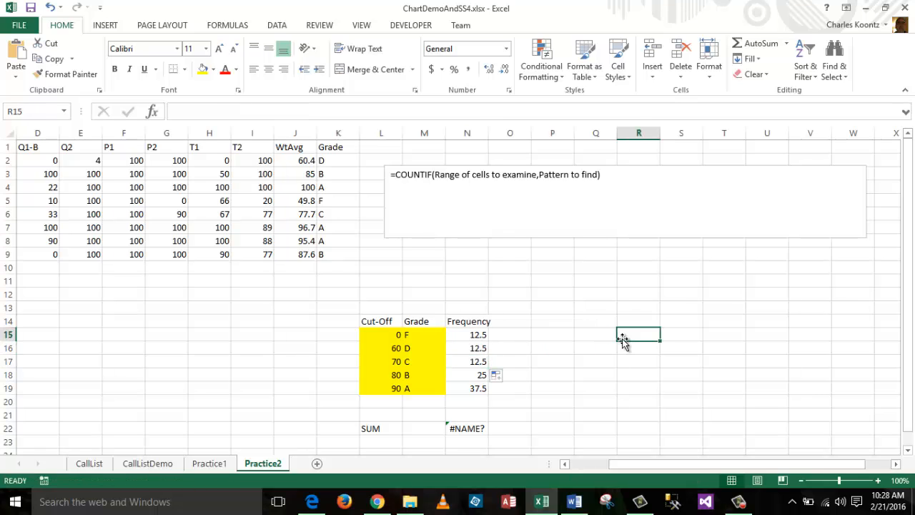
# Replace the entry in N22 with the formula =SUM(N15:N19) to total the grade percentages.
pyautogui.click(476, 430)
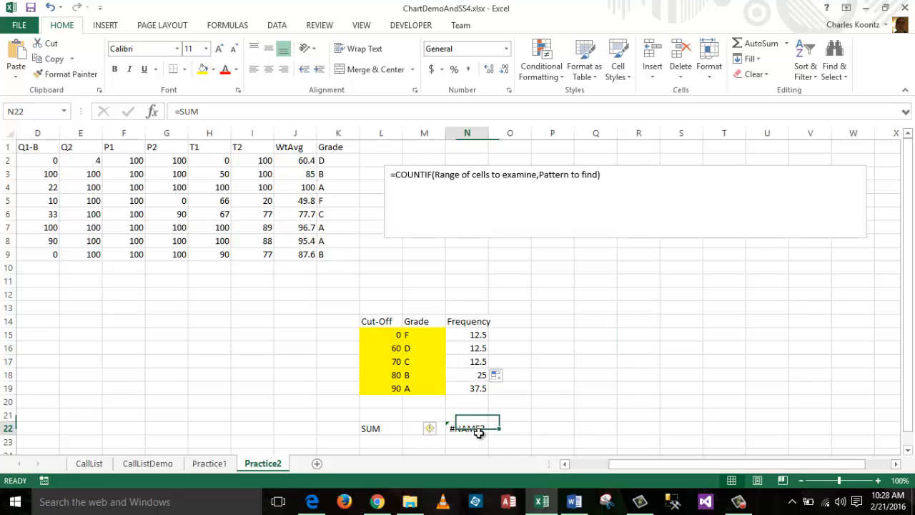
pyautogui.press('BackSpace')
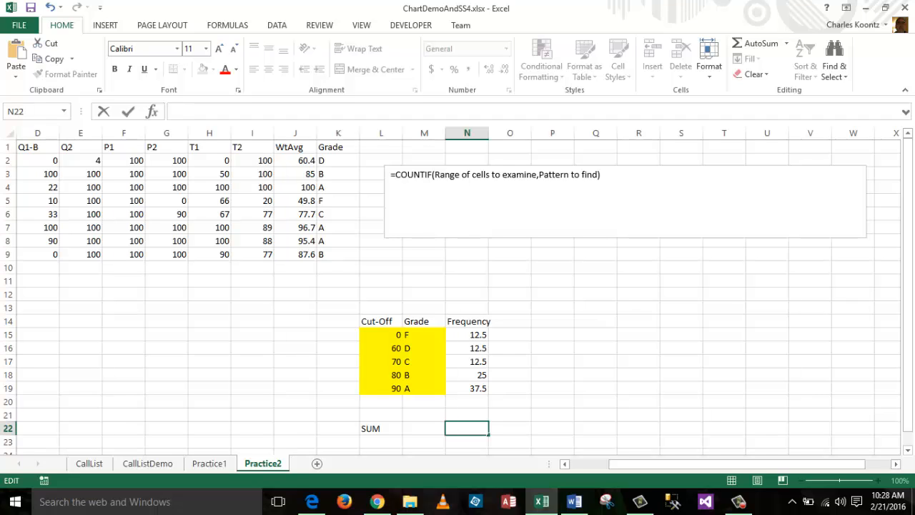
pyautogui.write('=')
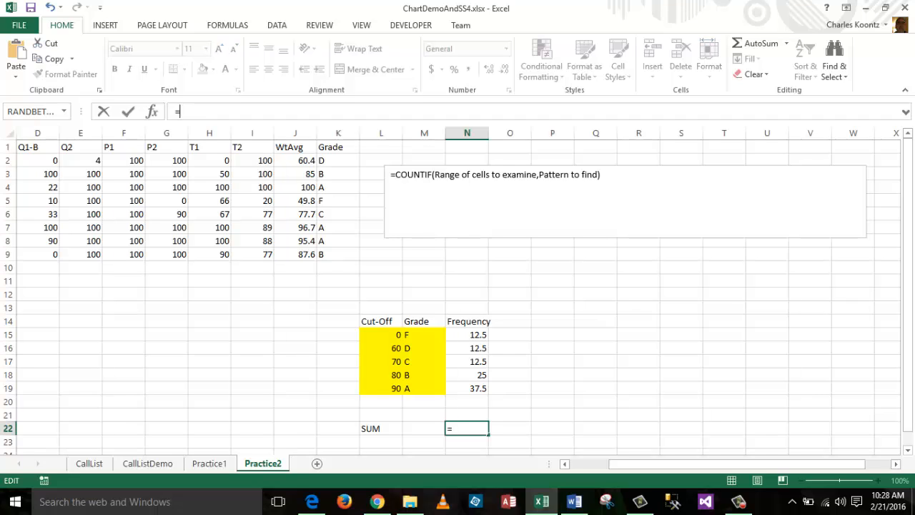
pyautogui.write('SUM(')
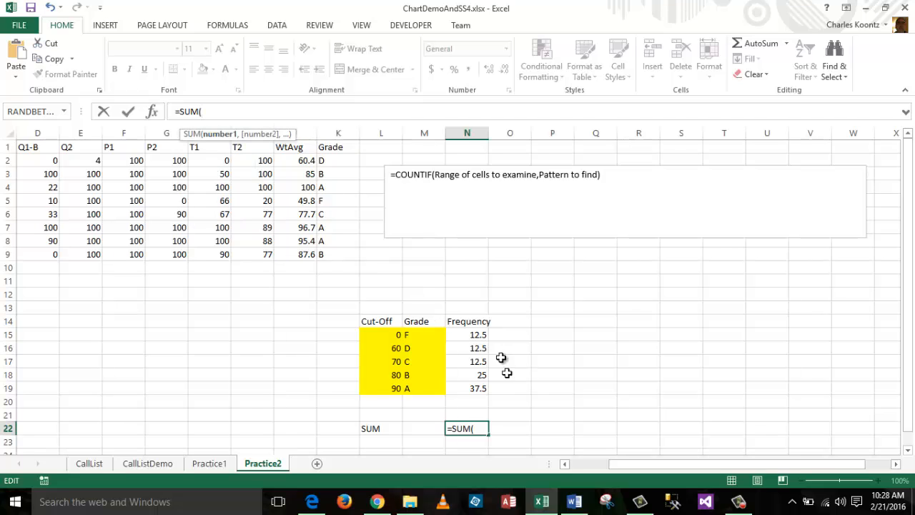
pyautogui.moveTo(481, 335); pyautogui.dragTo(479, 383)
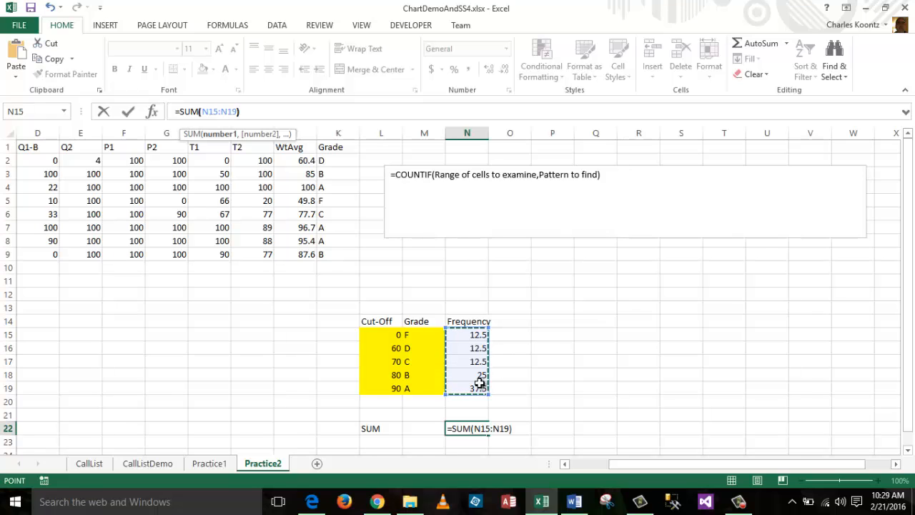
pyautogui.press('Return')
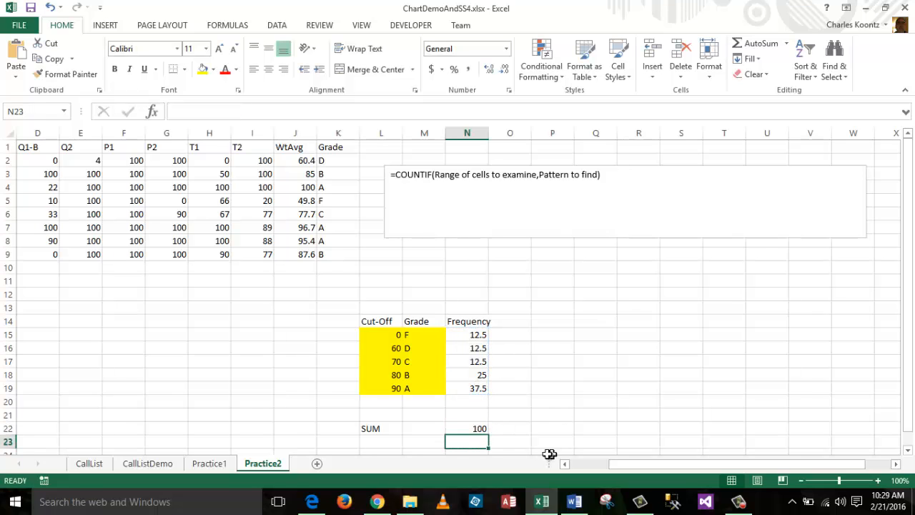
pyautogui.click(479, 427)
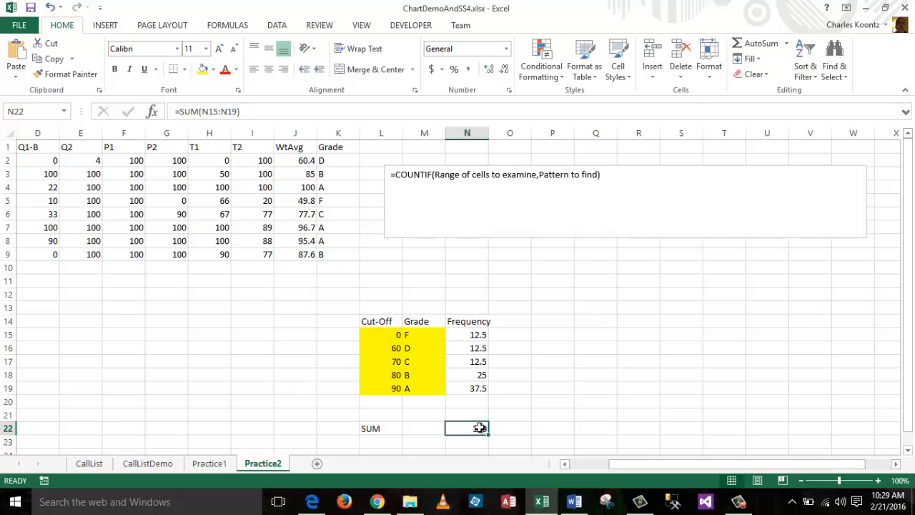
# Examine the frequency range N15 through N19, its total in N22 and the divisor in N15's percentage formula.
pyautogui.moveTo(480, 335); pyautogui.dragTo(483, 384)
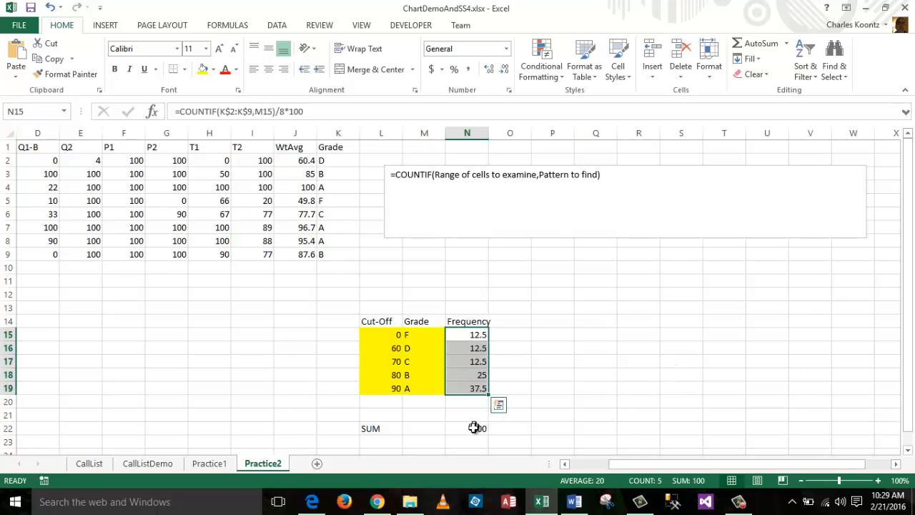
pyautogui.click(474, 428)
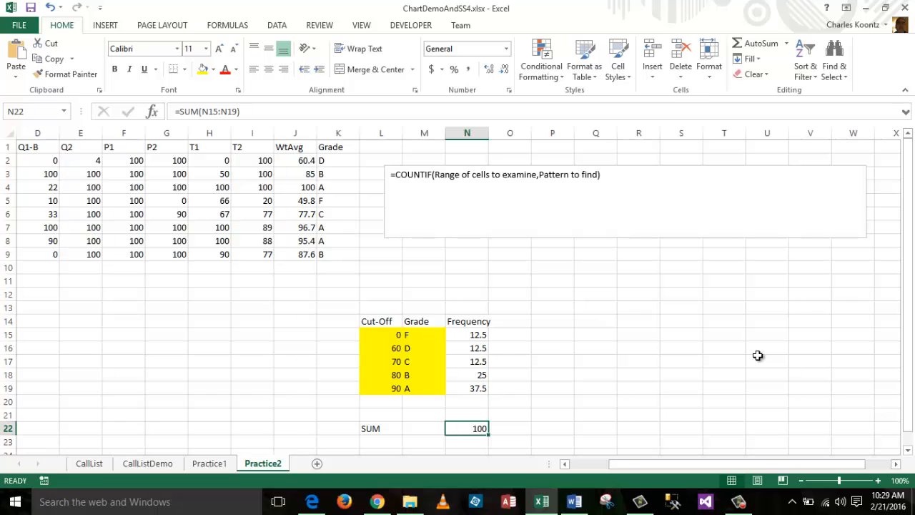
pyautogui.click(474, 333)
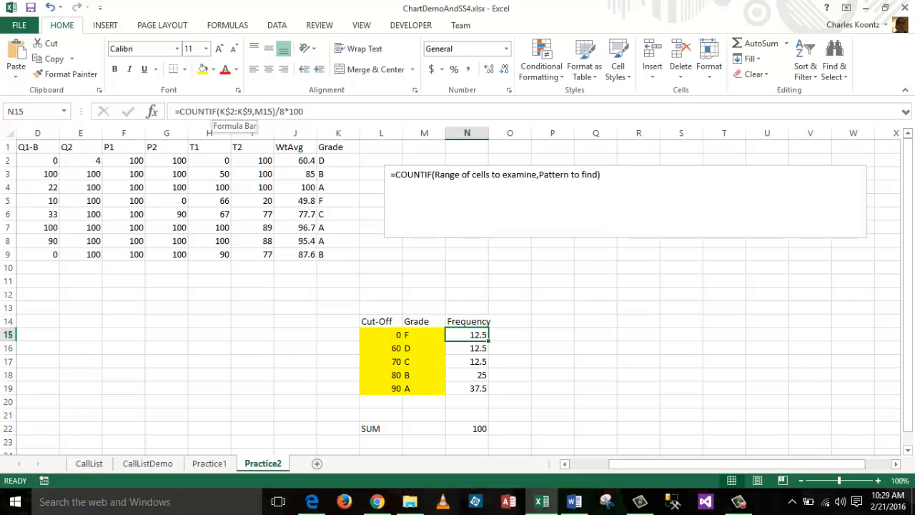
pyautogui.click(303, 111)
pyautogui.click(253, 111)
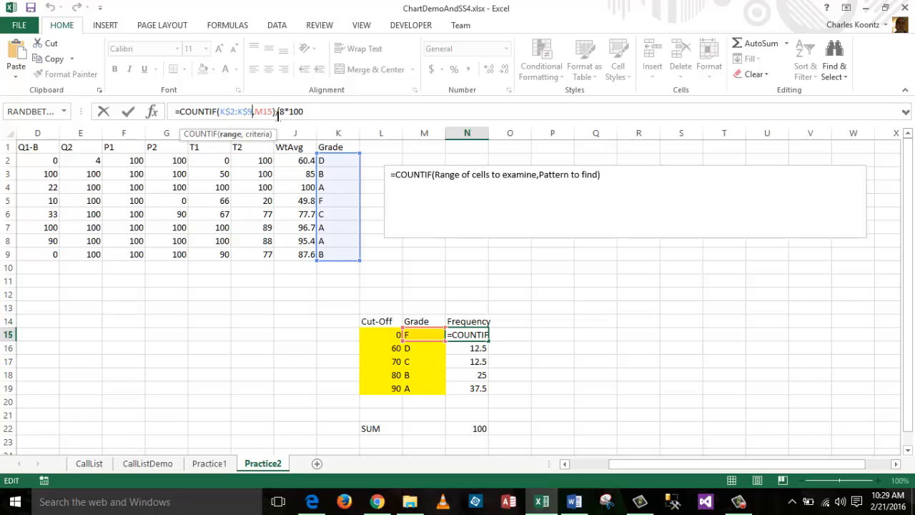
pyautogui.click(304, 111)
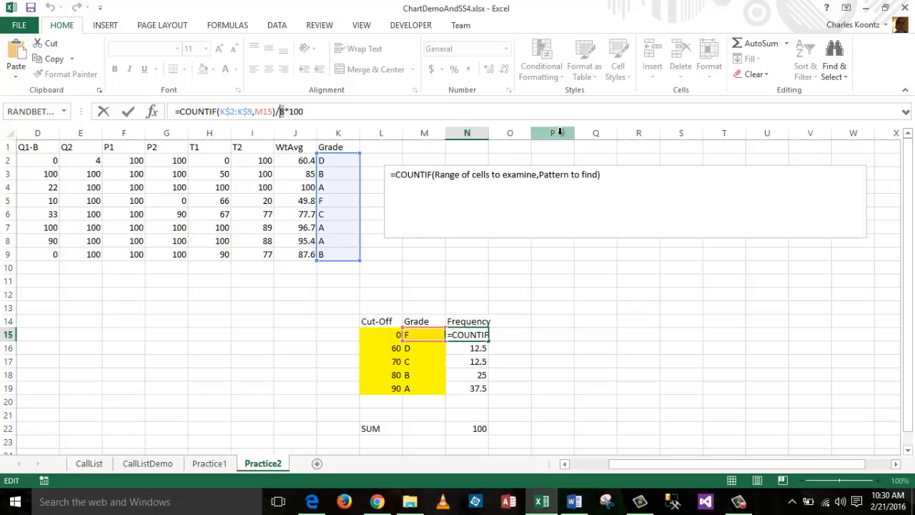
# Add the line =COUNTA(RANGE OF CELLS) beneath the COUNTIF syntax note in the text box.
pyautogui.click(645, 197)
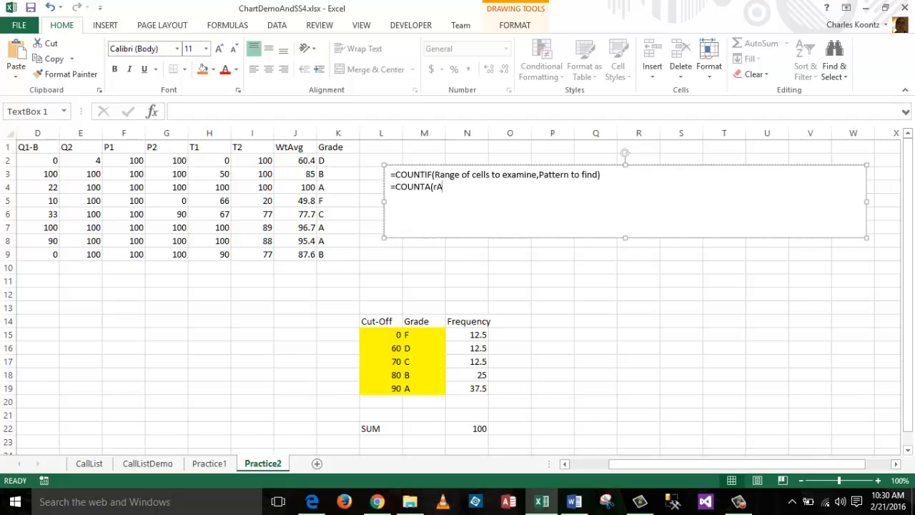
pyautogui.write('NGE OF CELLS')
pyautogui.click(434, 187)
pyautogui.press('BackSpace')
pyautogui.write('RANGE OF CELLS')
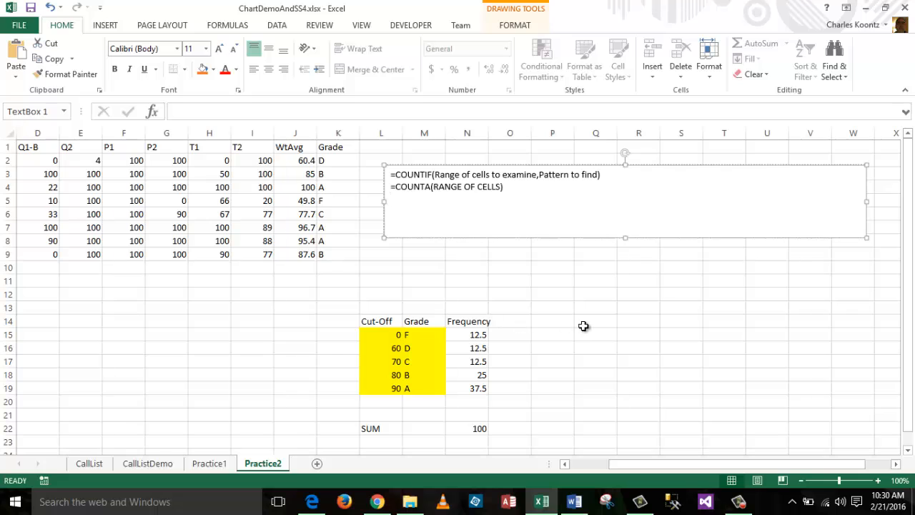
# Enter the formula =COUNTA(K2:K9) in O15 to count the letter grades.
pyautogui.click(523, 320)
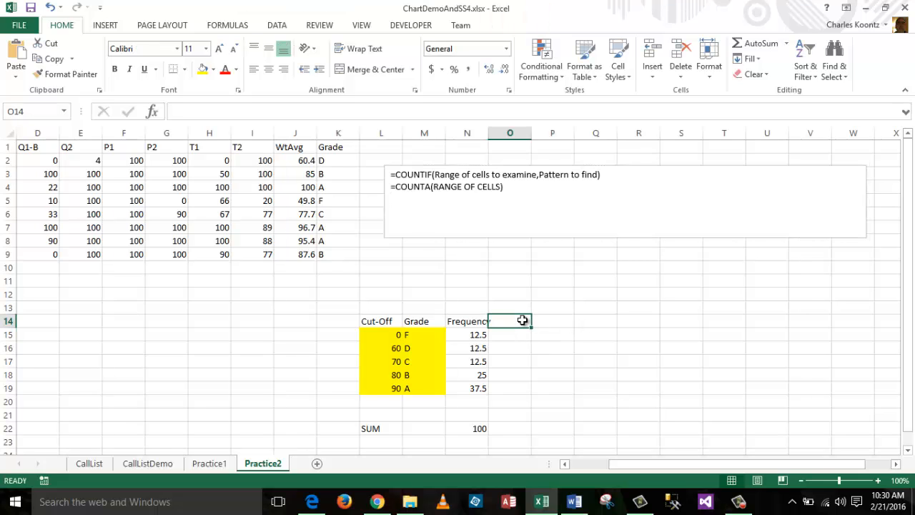
pyautogui.click(514, 334)
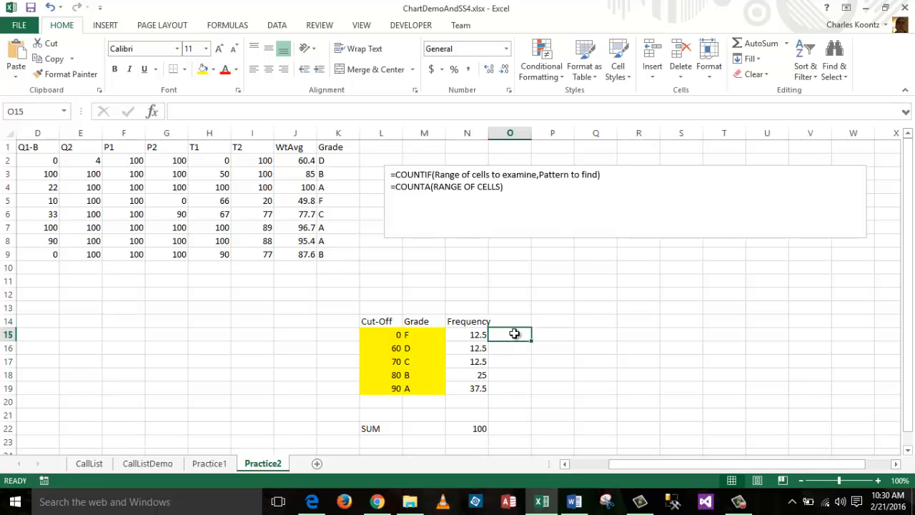
pyautogui.write('=')
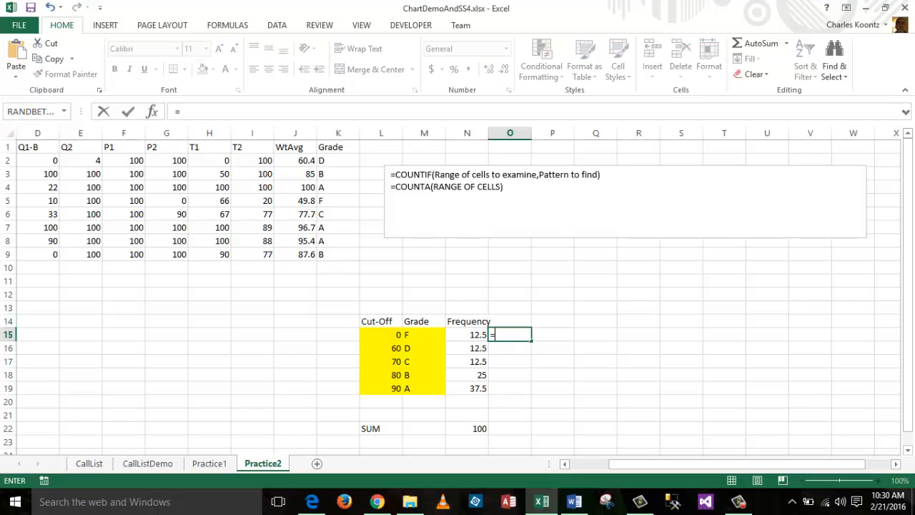
pyautogui.write('COU')
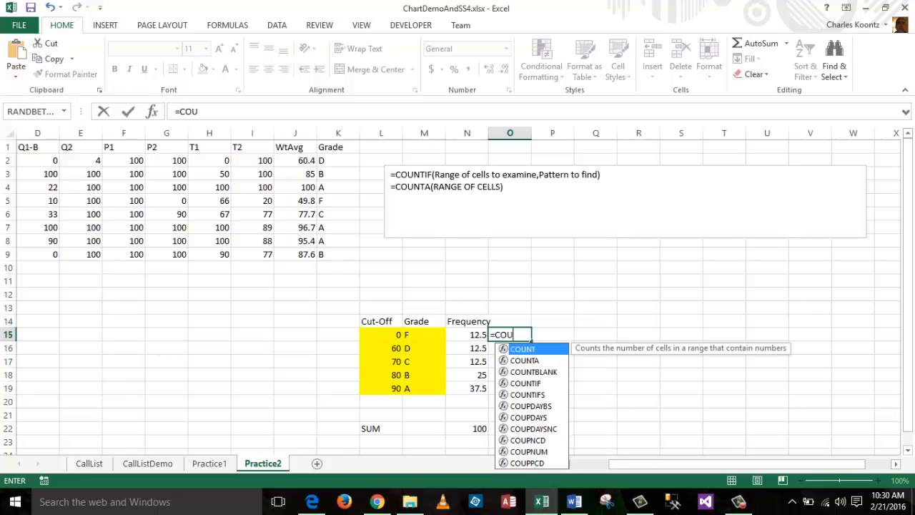
pyautogui.write('NTA(')
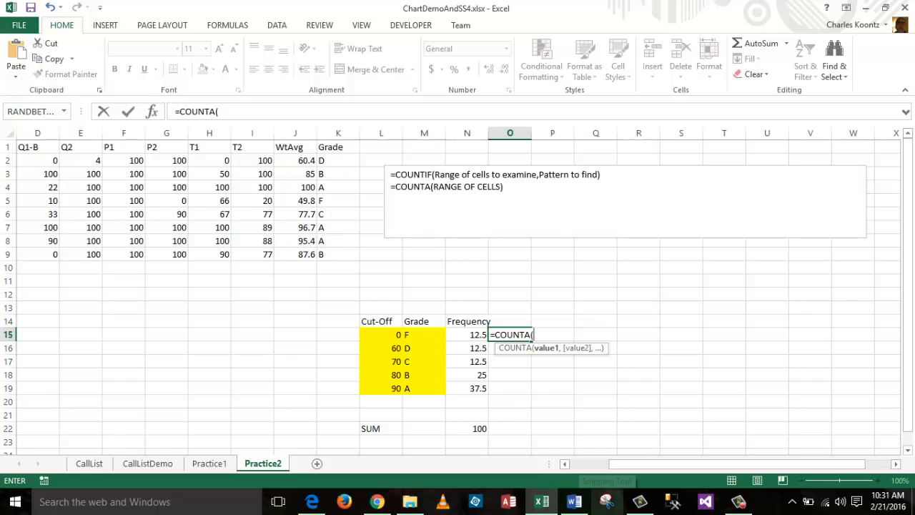
pyautogui.write('K2')
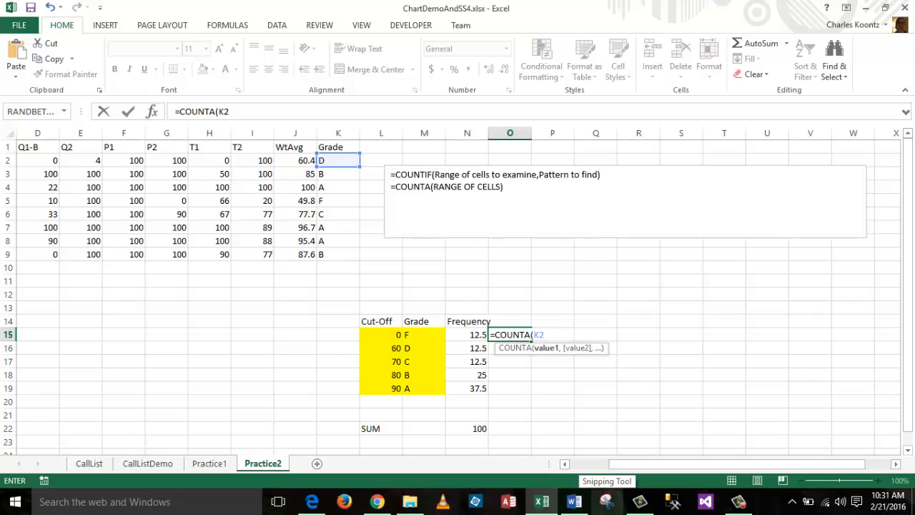
pyautogui.write(':')
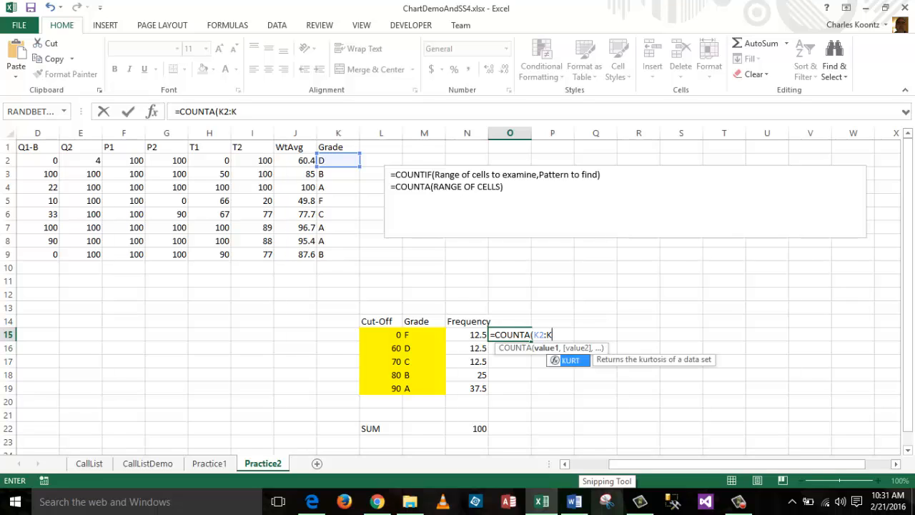
pyautogui.write('K9')
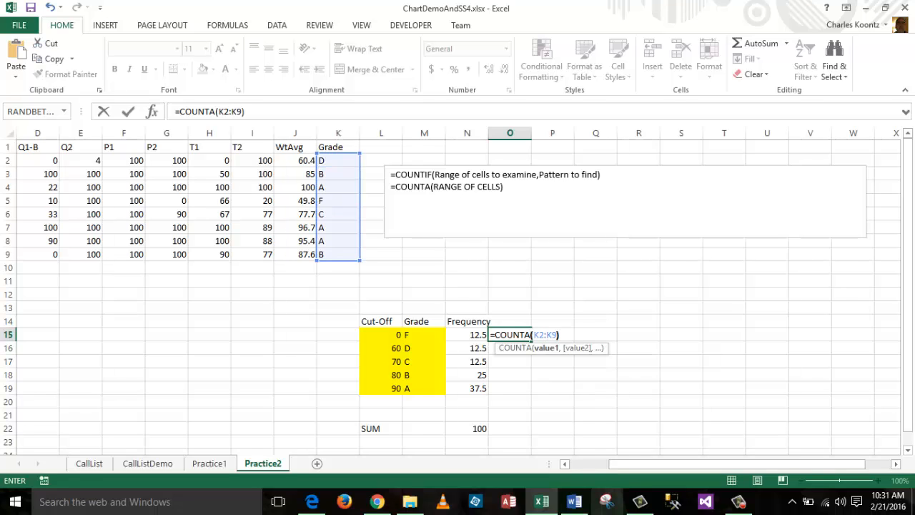
pyautogui.write(')')
pyautogui.press('Return')
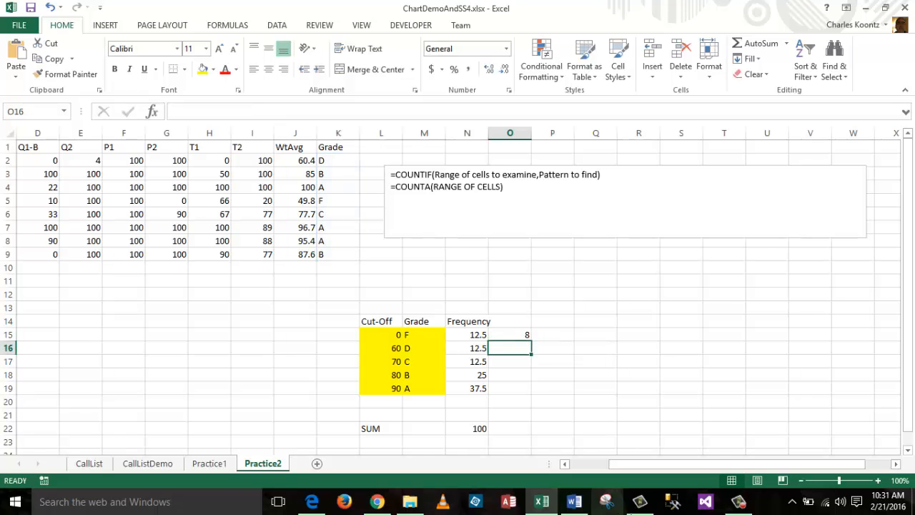
pyautogui.click(525, 333)
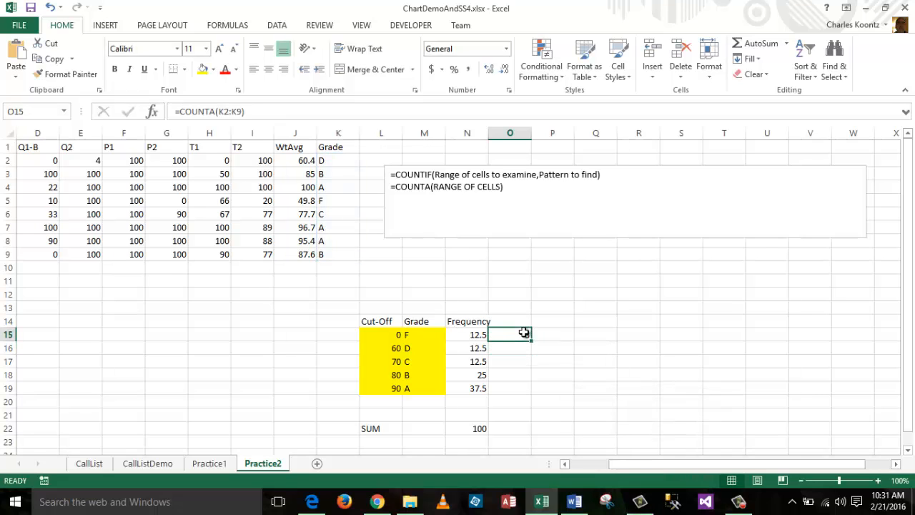
# Try to replace the divisor 8 in N15's percentage formula with a reference to O15.
pyautogui.click(473, 333)
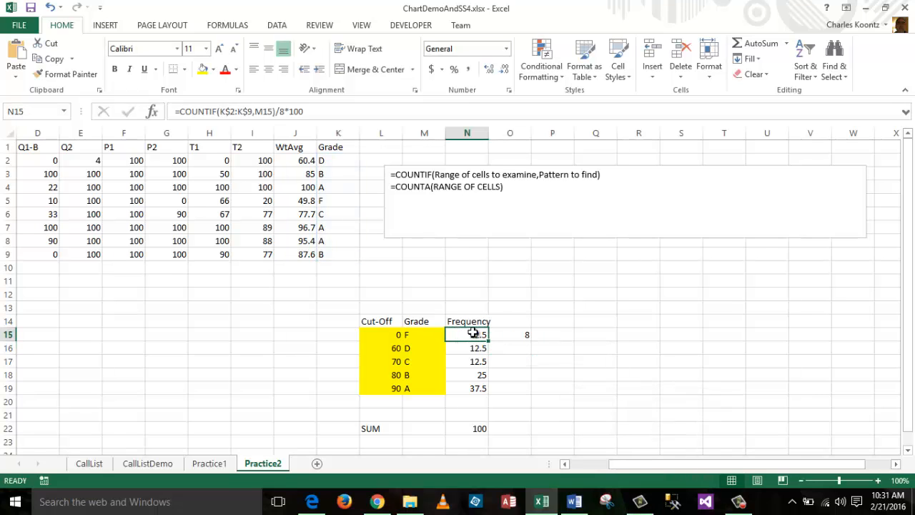
pyautogui.click(281, 111)
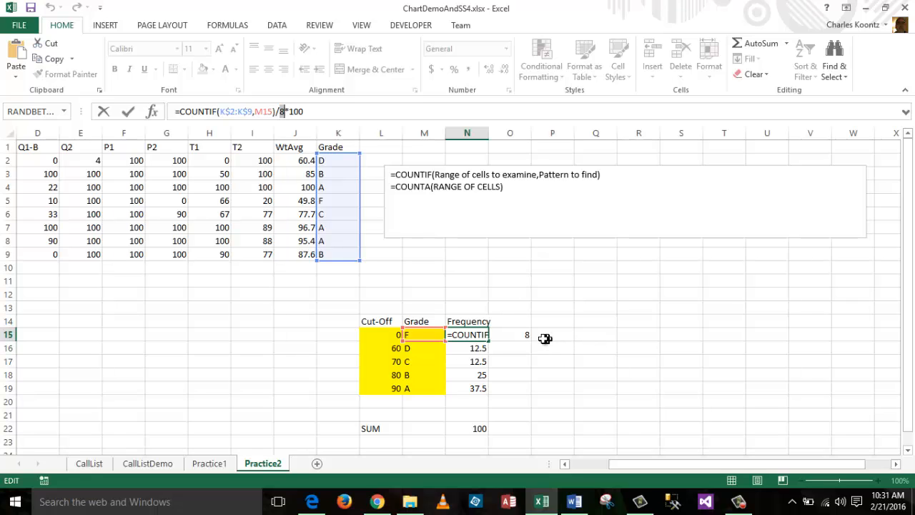
pyautogui.click(522, 334)
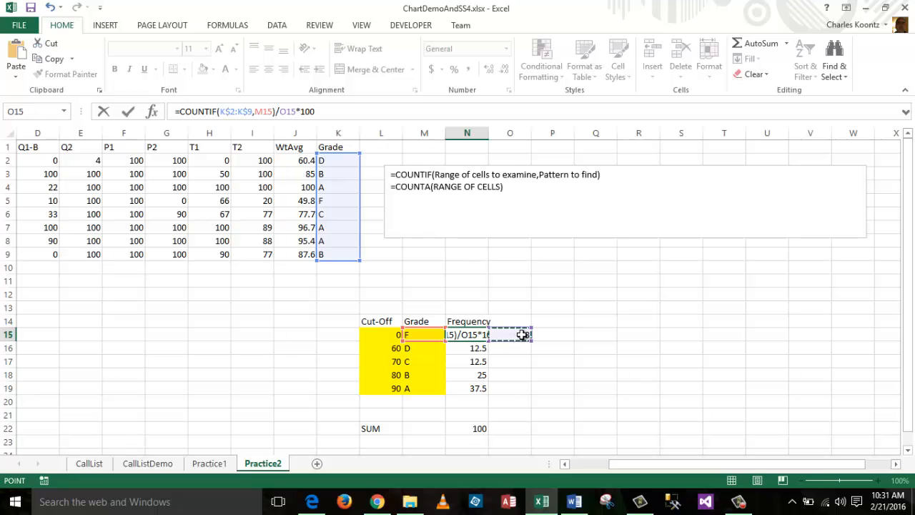
pyautogui.press('Escape')
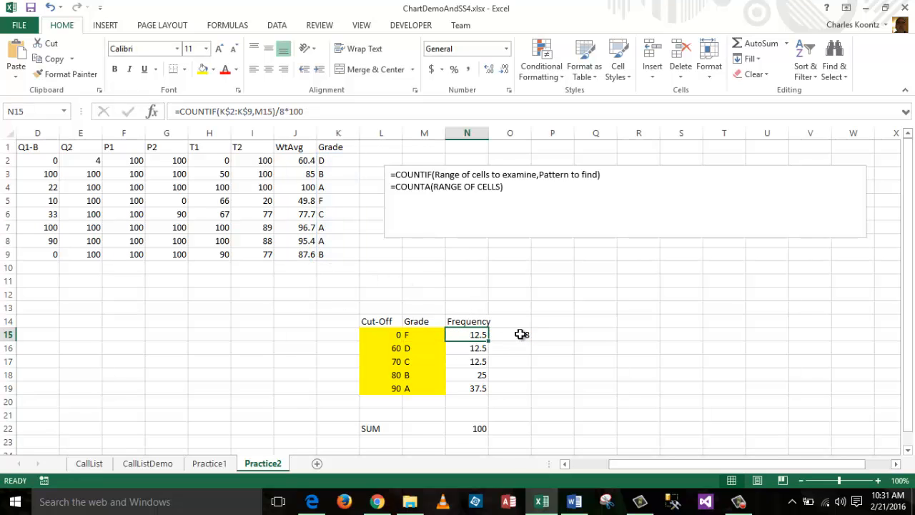
# Clear all contents and formatting from the grade count cell O15.
pyautogui.click(522, 335)
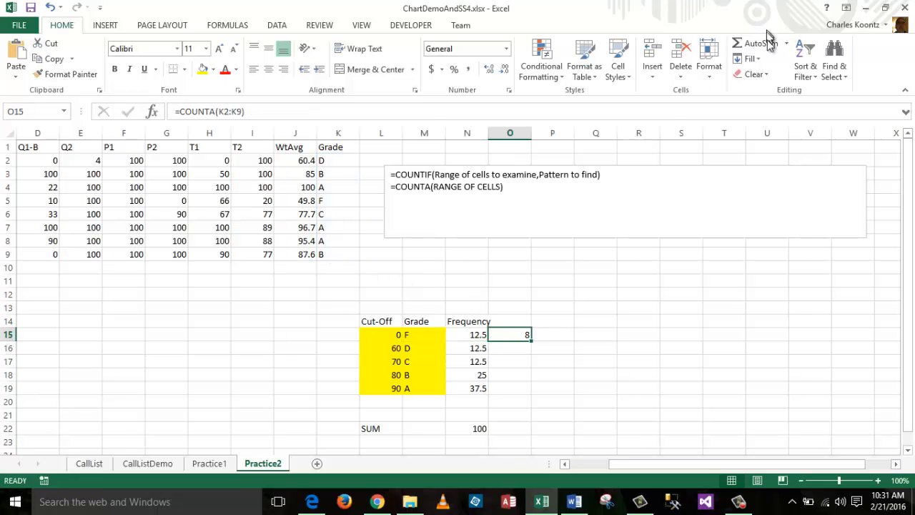
pyautogui.click(760, 79)
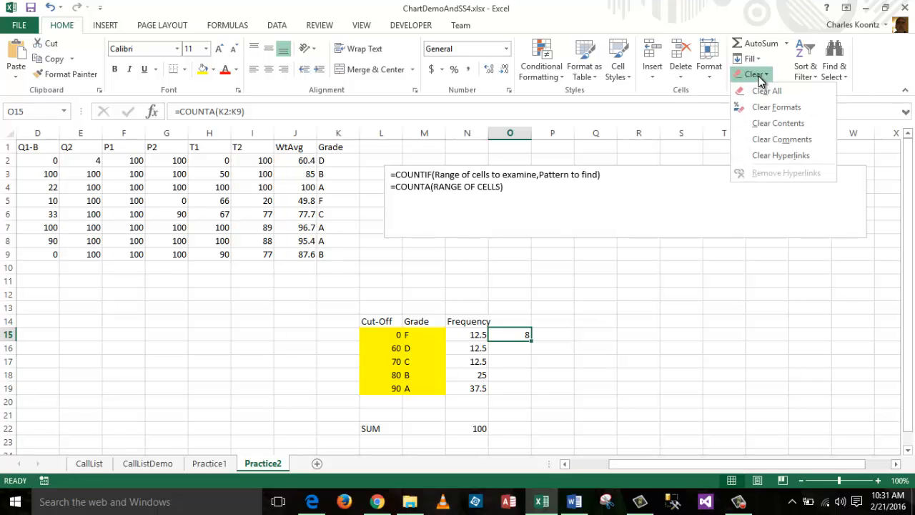
pyautogui.click(762, 92)
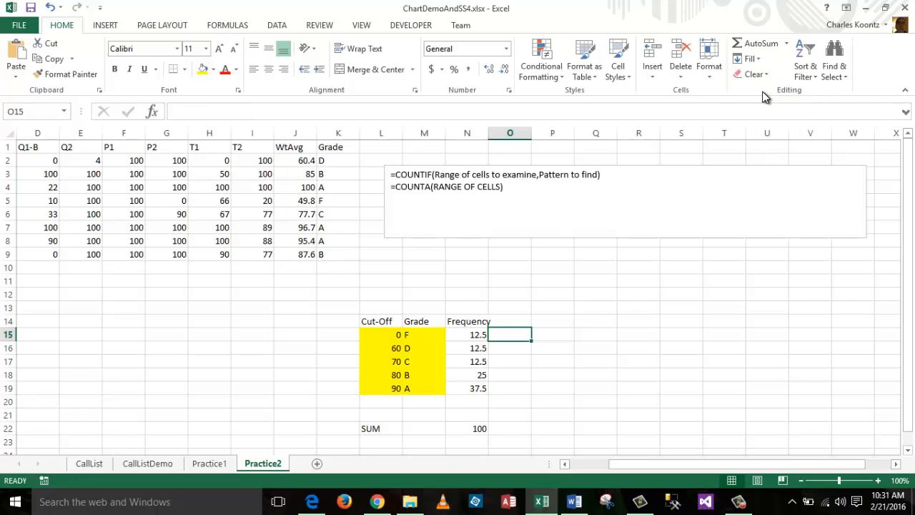
# Replace the divisor 8 in N15's formula with COUNTA(K$2:K$9), giving =COUNTIF(K$2:K$9,M15)/COUNTA(K$2:K$9)*100.
pyautogui.click(480, 334)
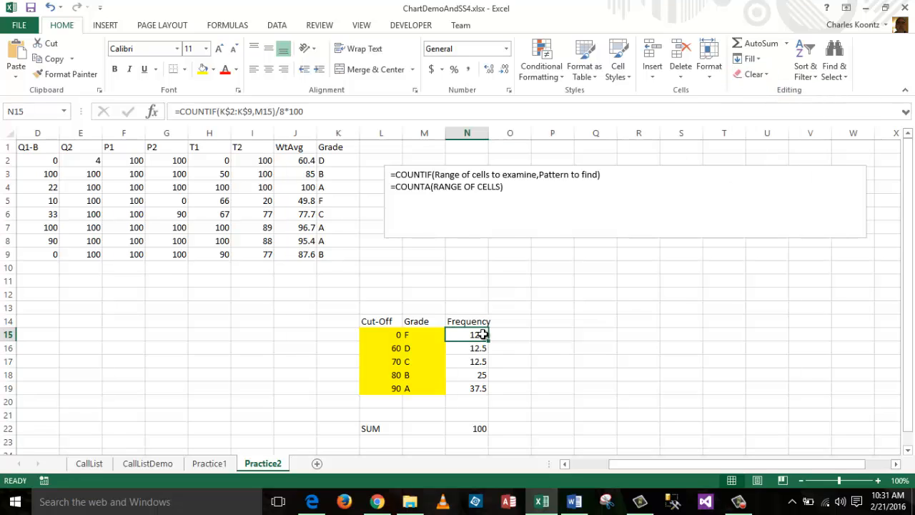
pyautogui.click(296, 111)
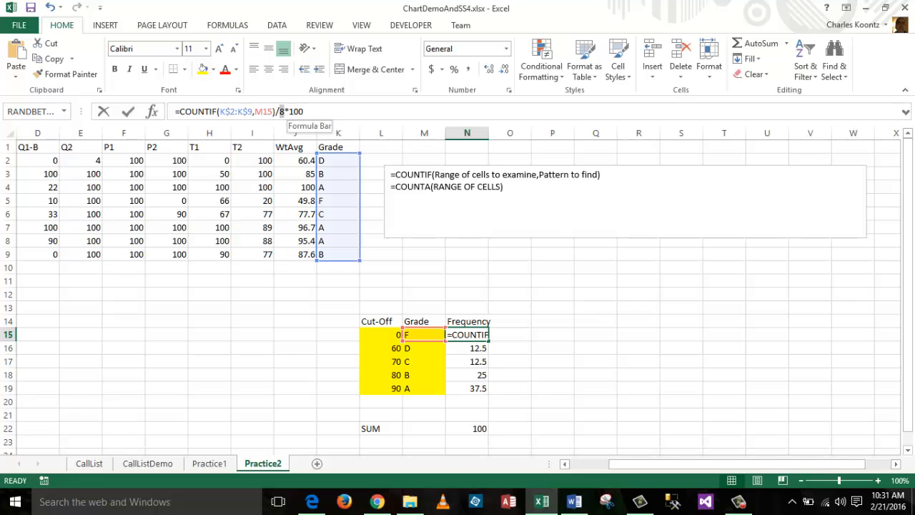
pyautogui.moveTo(373, 505)
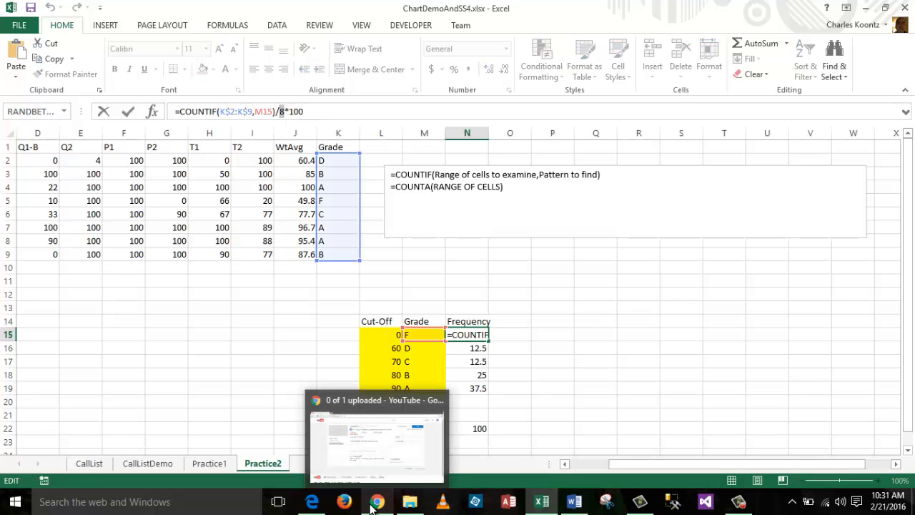
pyautogui.write('COUN')
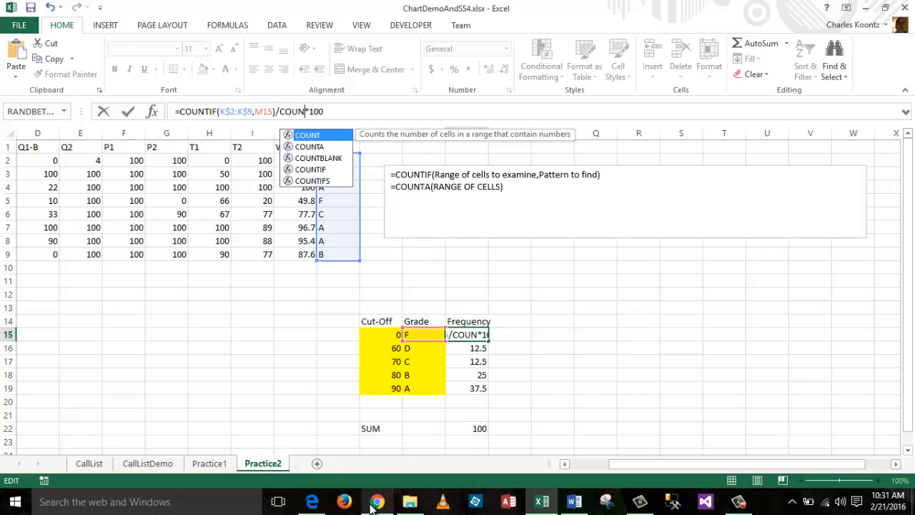
pyautogui.write('TA(')
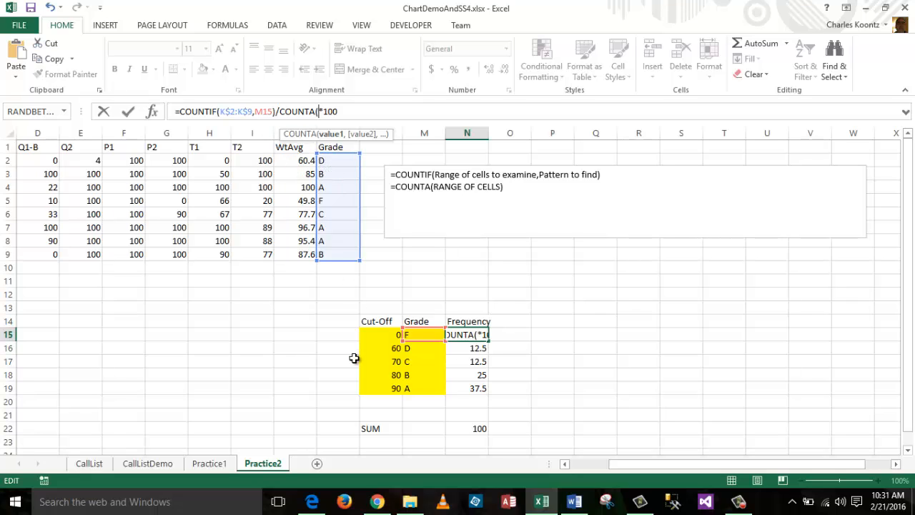
pyautogui.write('K')
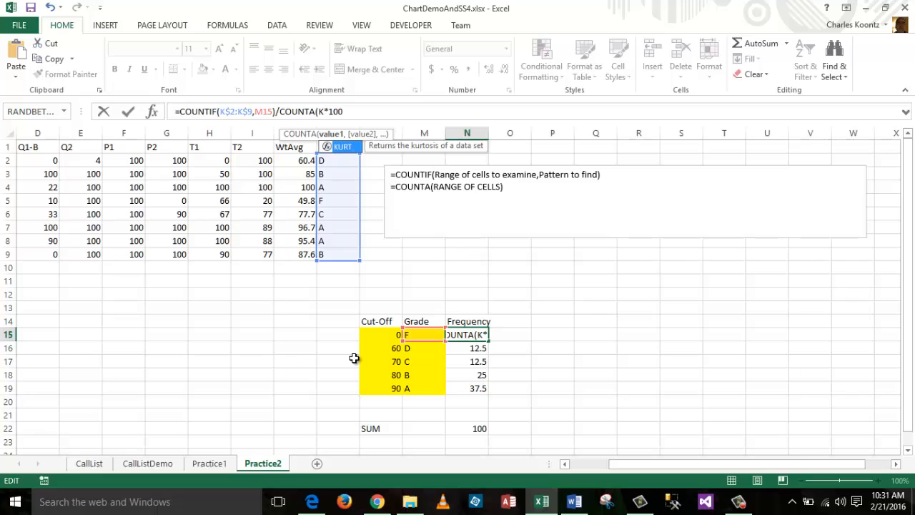
pyautogui.write('$2:')
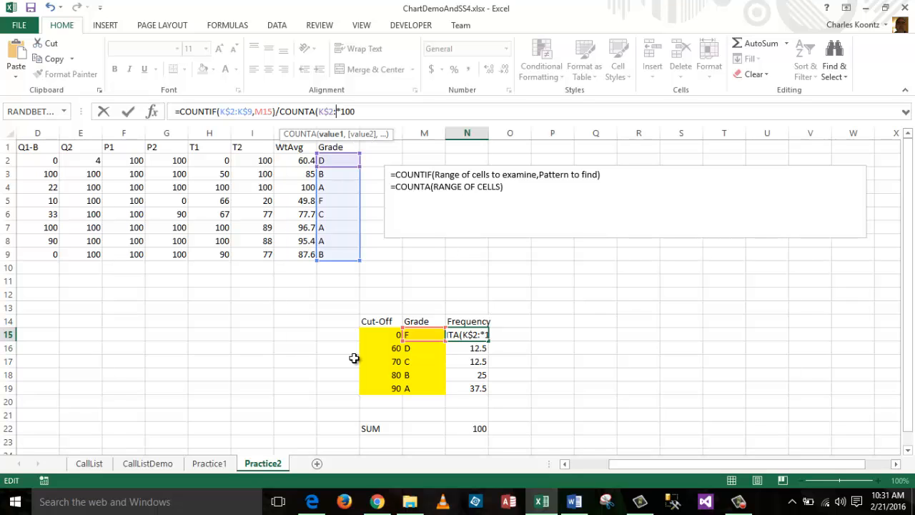
pyautogui.write('K')
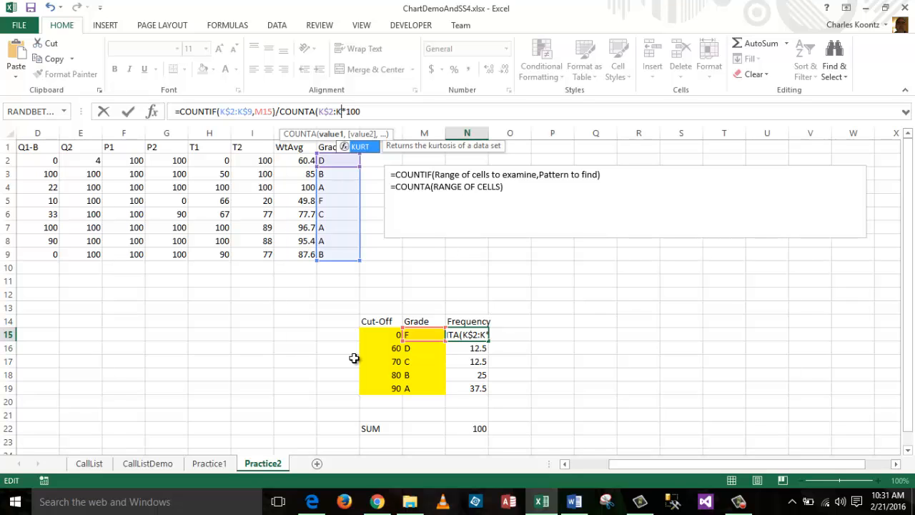
pyautogui.write('$9)')
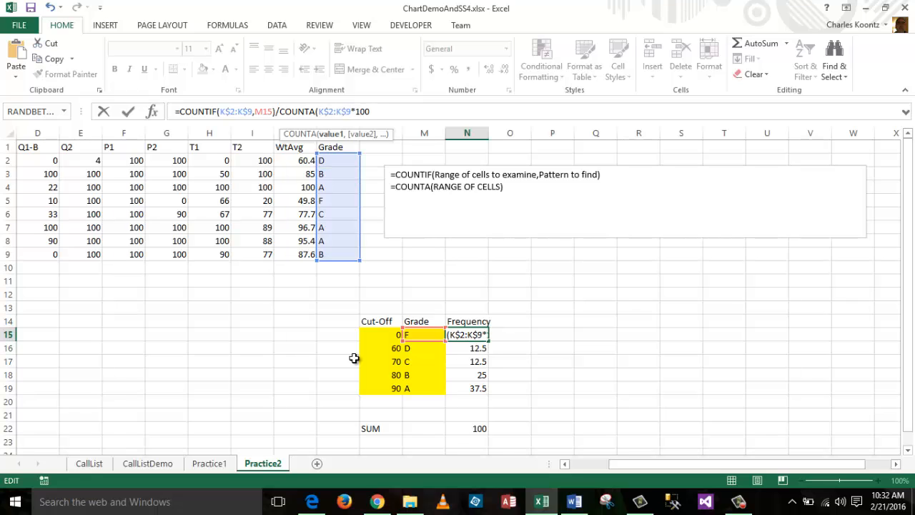
pyautogui.press('Return')
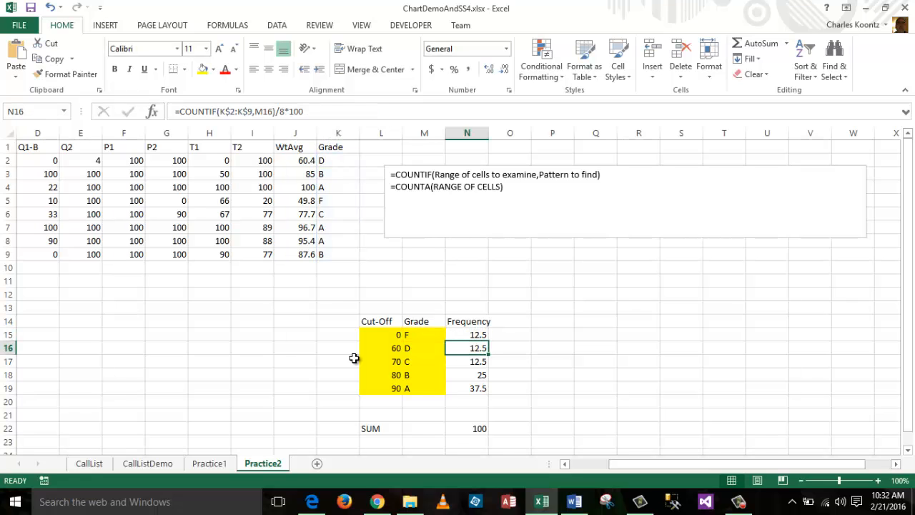
pyautogui.click(484, 336)
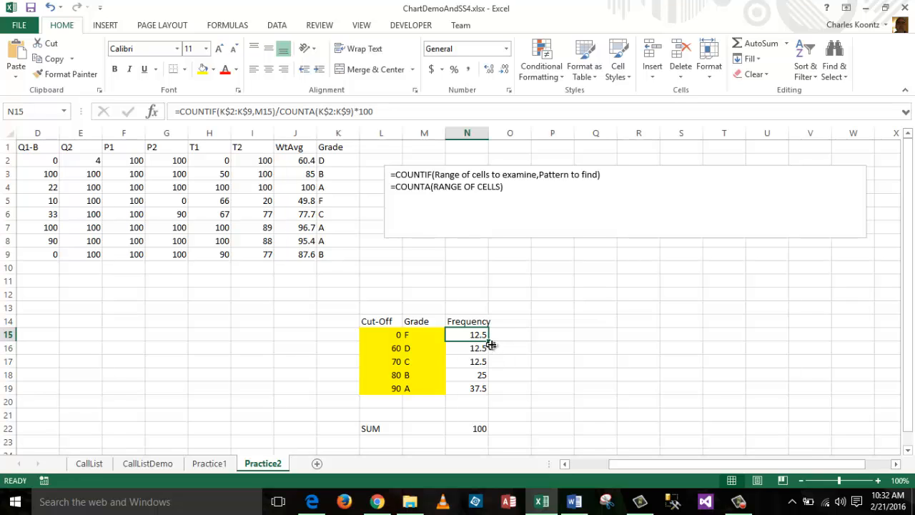
# Copy the percentage formula from N15 down through N19, then check the copied formula in N16.
pyautogui.moveTo(490, 340); pyautogui.dragTo(487, 395)
pyautogui.click(576, 374)
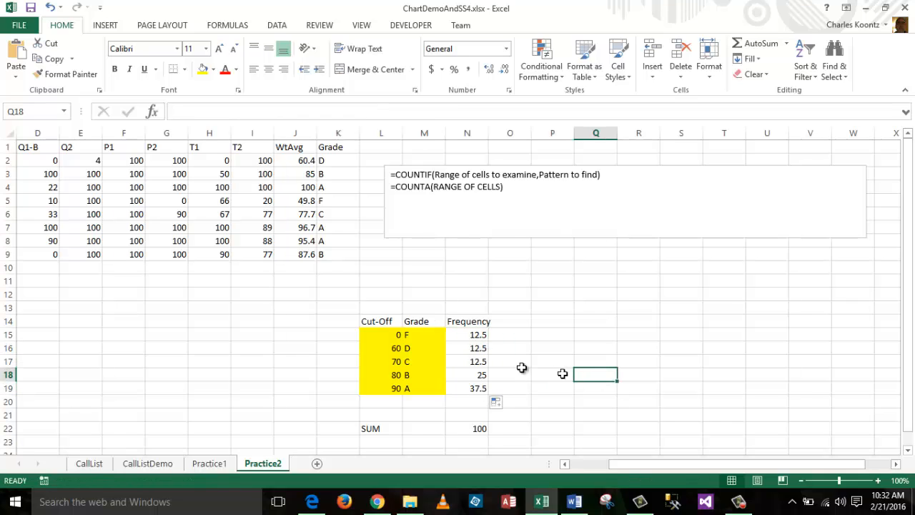
pyautogui.click(479, 349)
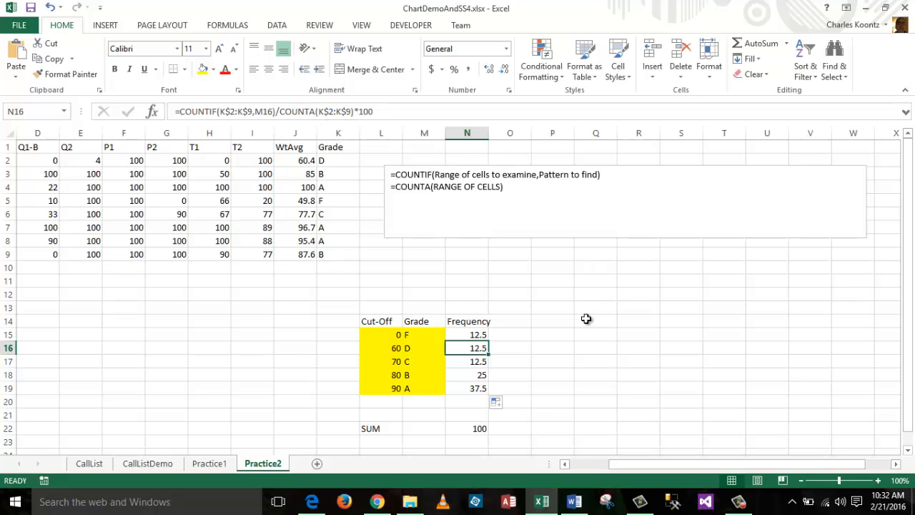
# Clear all contents and formatting from the F grade cell K5.
pyautogui.moveTo(632, 470); pyautogui.dragTo(591, 470)
pyautogui.moveTo(523, 466); pyautogui.dragTo(522, 466)
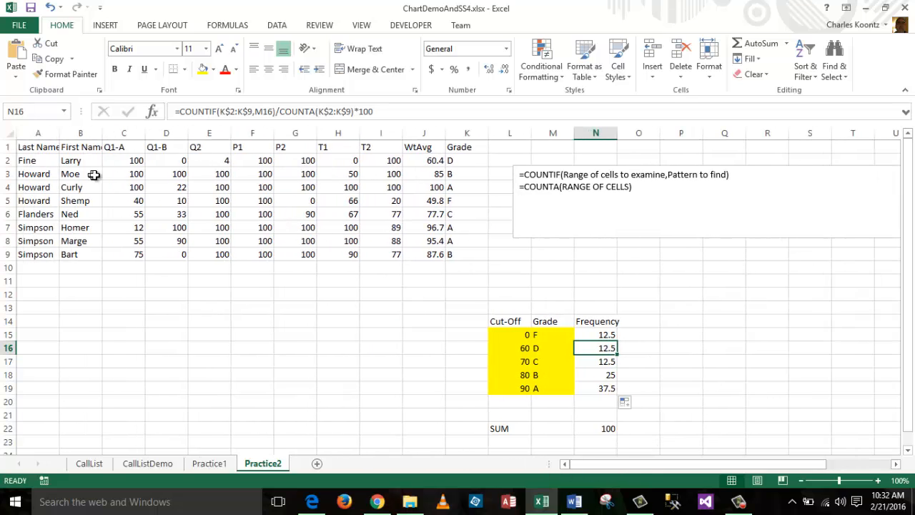
pyautogui.click(475, 190)
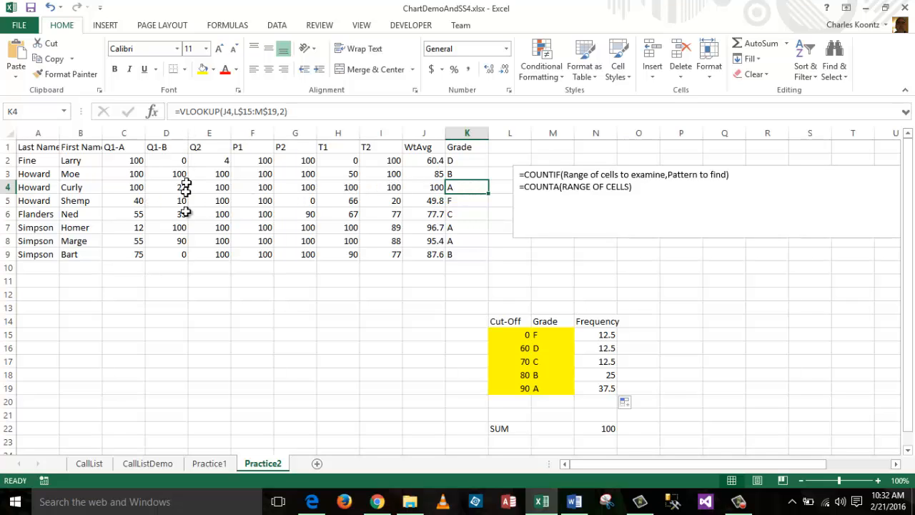
pyautogui.click(463, 200)
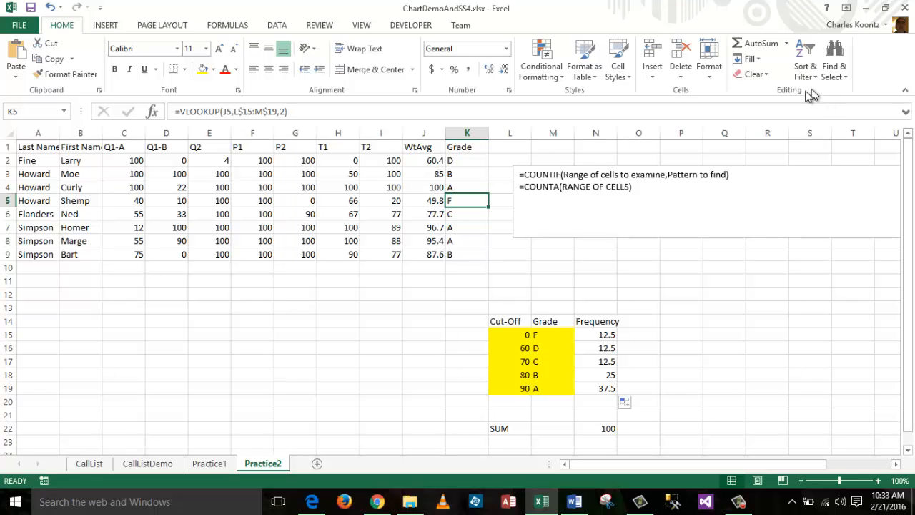
pyautogui.click(751, 76)
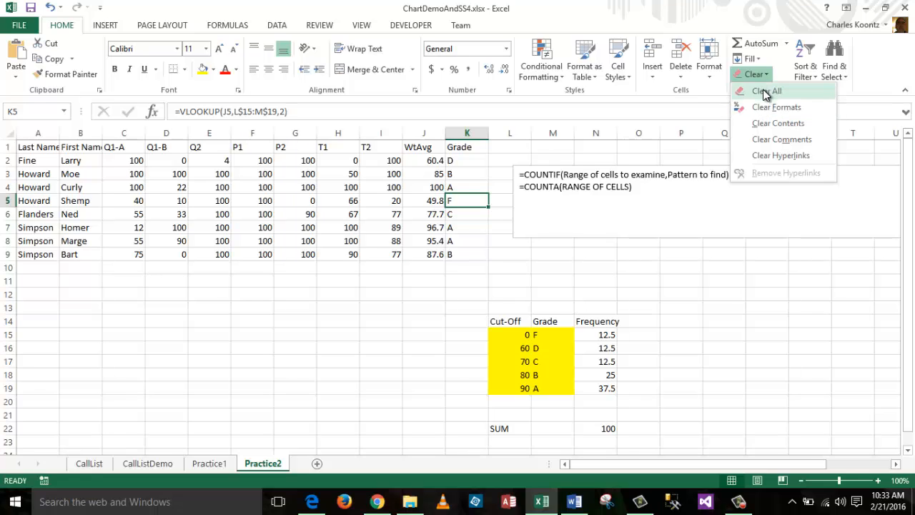
pyautogui.click(766, 92)
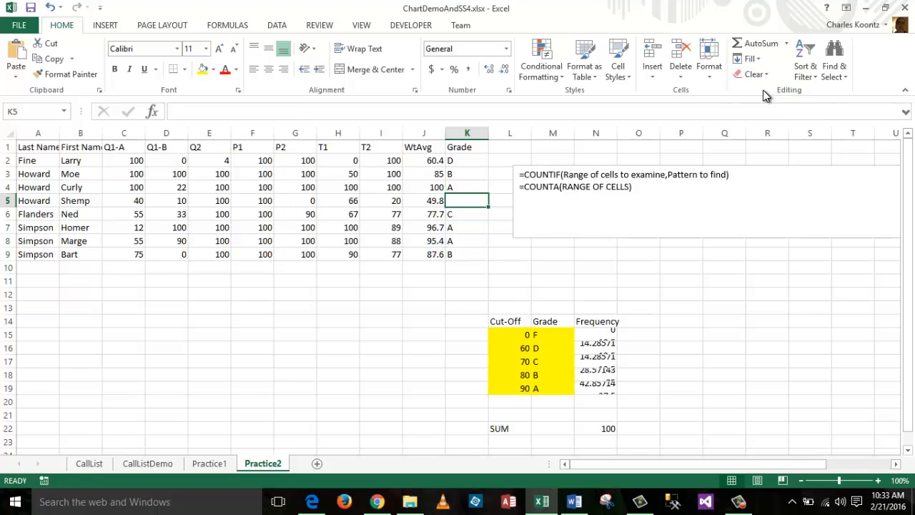
pyautogui.click(719, 347)
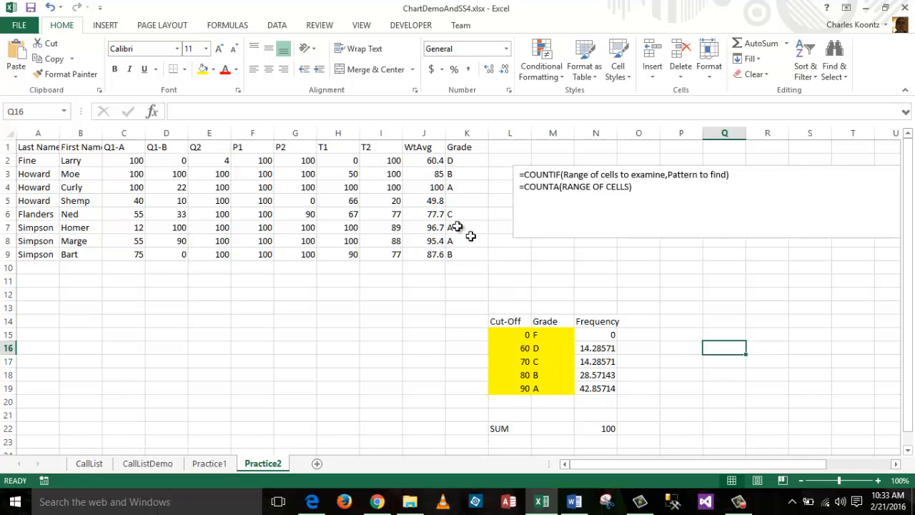
# Review the grade formula in K2, the percentage formula in N15, and the COUNTIF arguments in the notes text box.
pyautogui.click(463, 159)
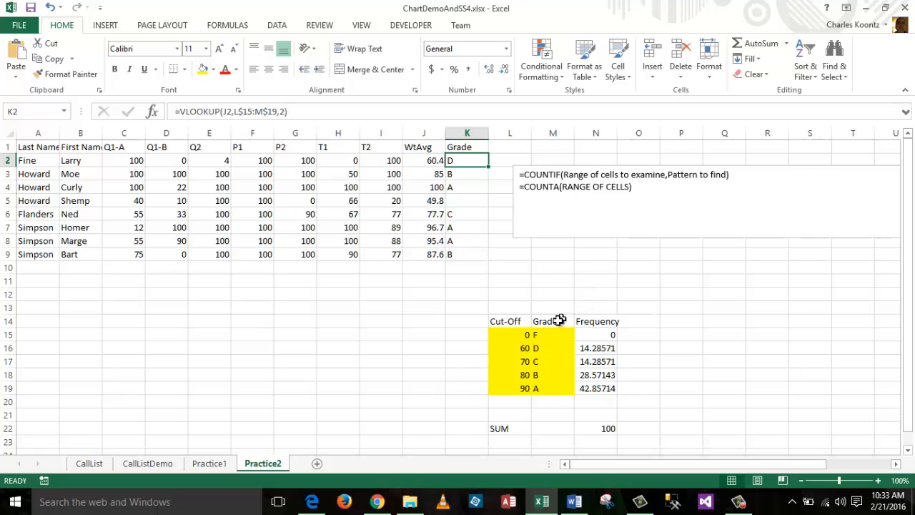
pyautogui.click(606, 336)
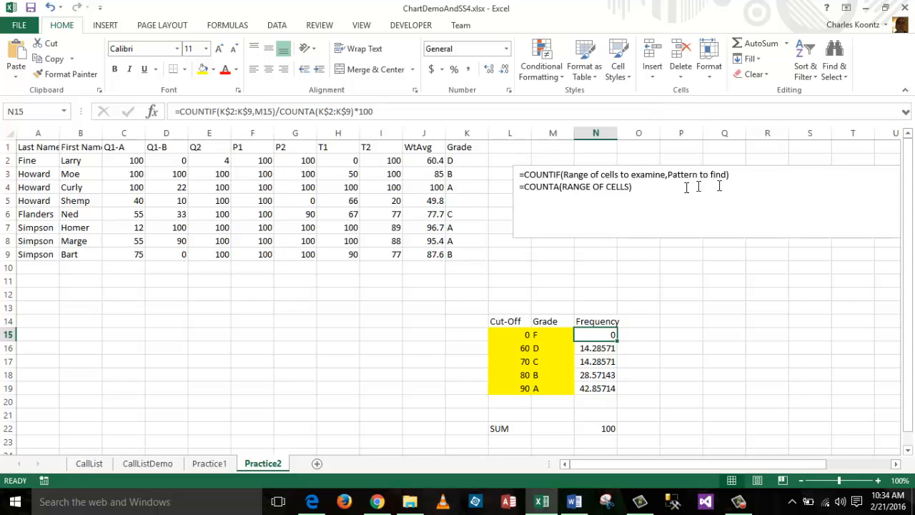
pyautogui.click(637, 187)
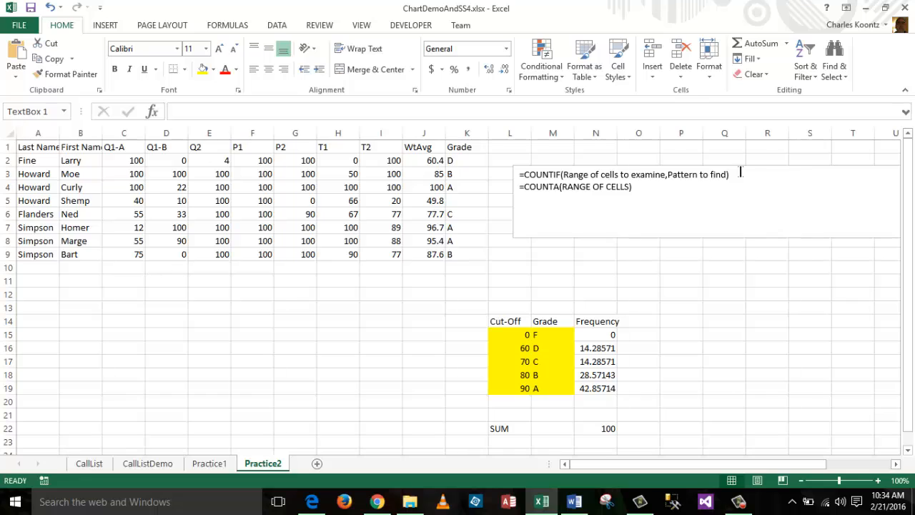
pyautogui.moveTo(740, 172); pyautogui.dragTo(524, 174)
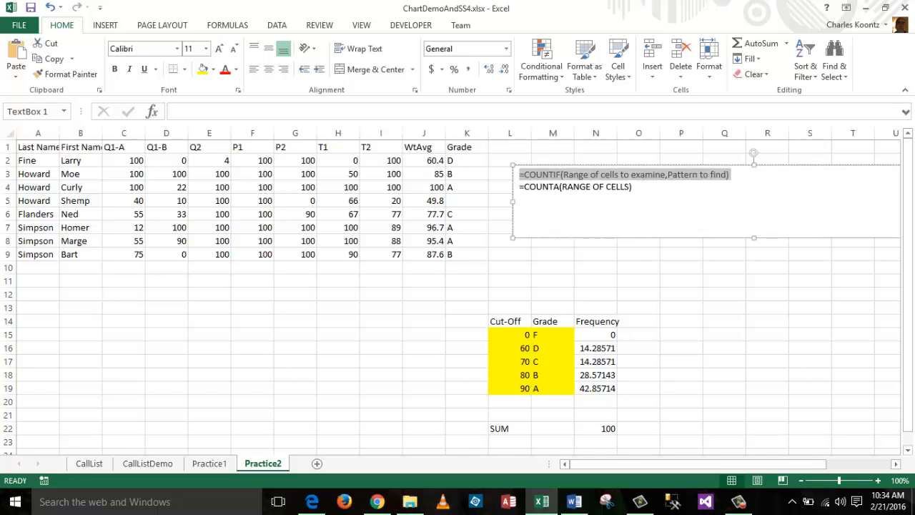
pyautogui.click(737, 200)
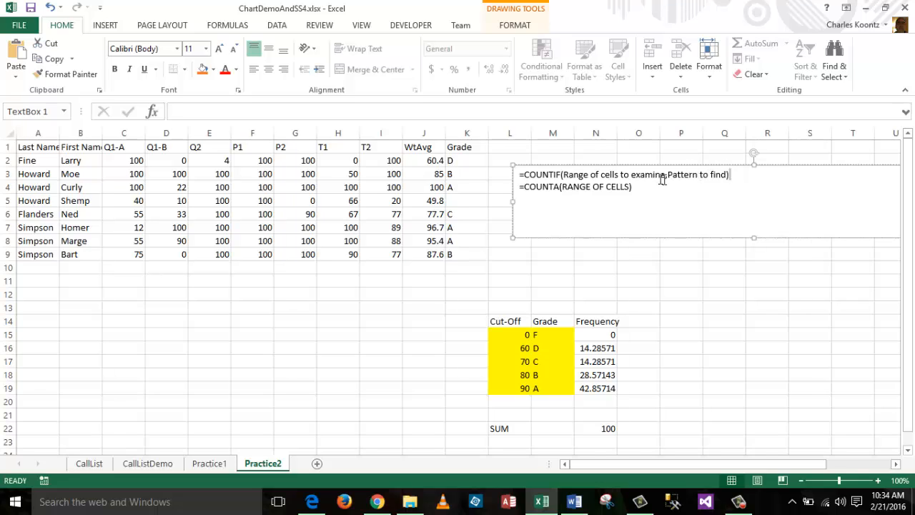
pyautogui.moveTo(673, 180); pyautogui.dragTo(717, 179)
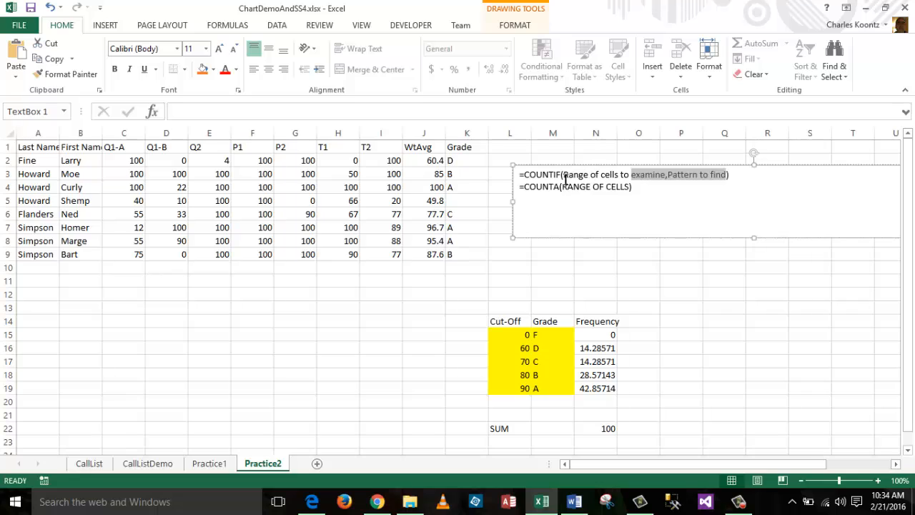
pyautogui.moveTo(564, 178); pyautogui.dragTo(616, 180)
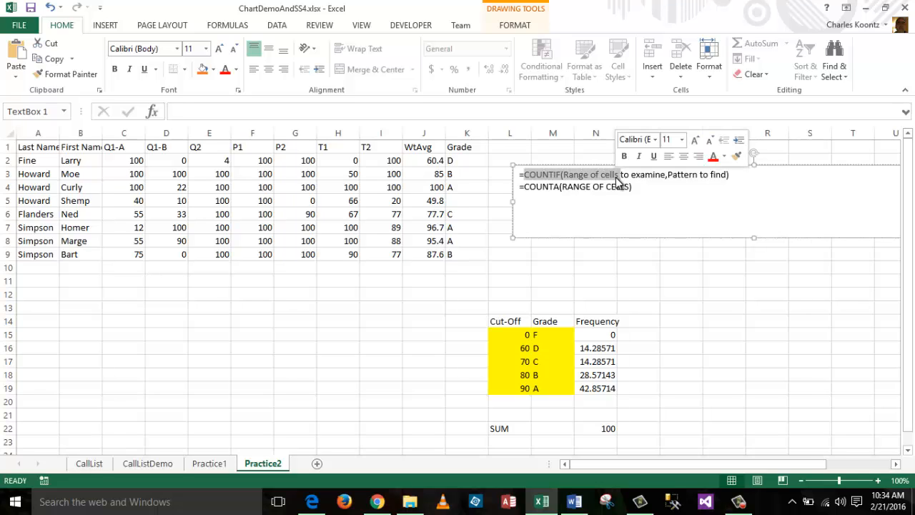
pyautogui.click(520, 199)
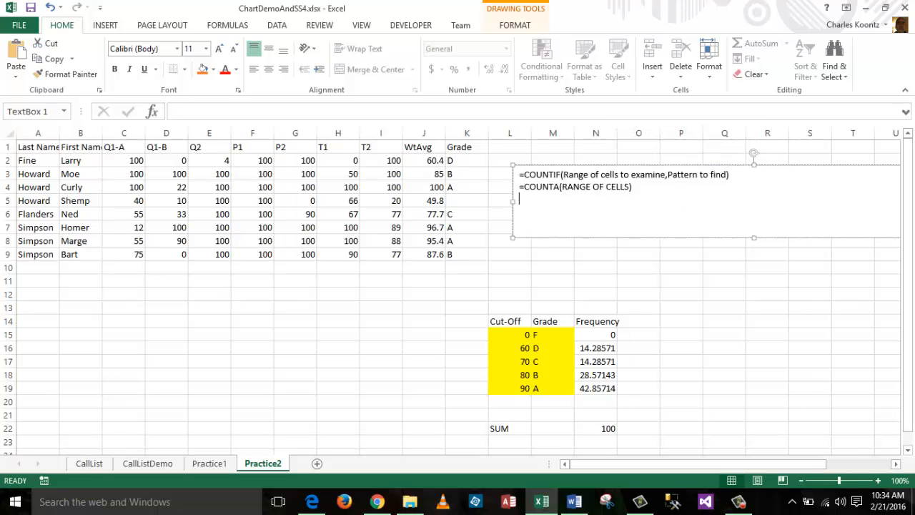